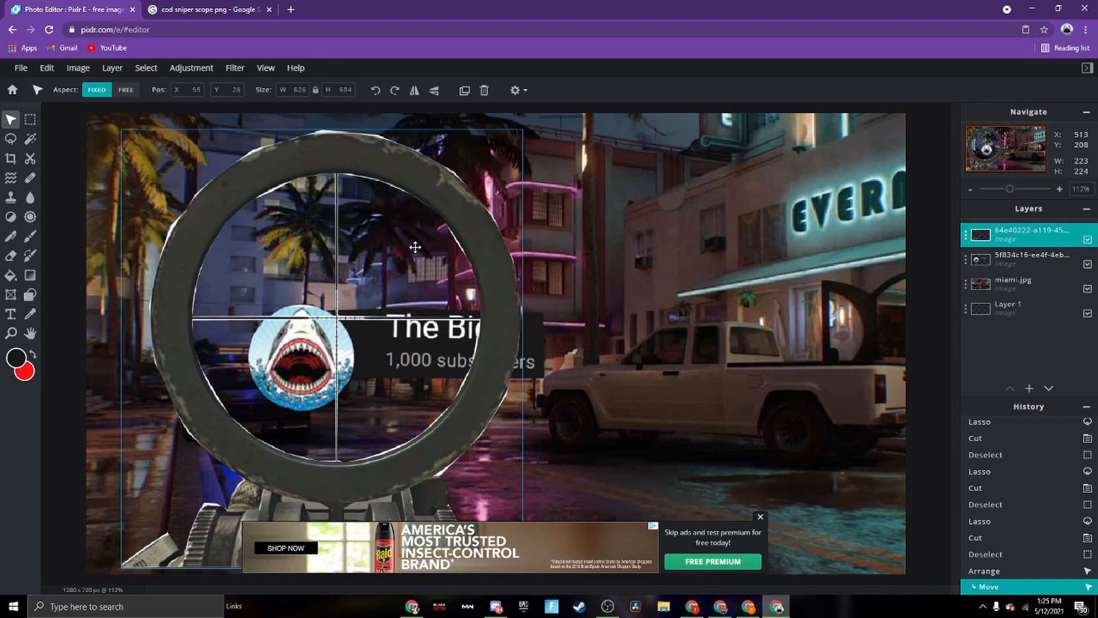
# Move the scope image to about X 237, Y 36 and place the subscriber banner inside its ring, with the scope layer on top.
pyautogui.click(759, 516)
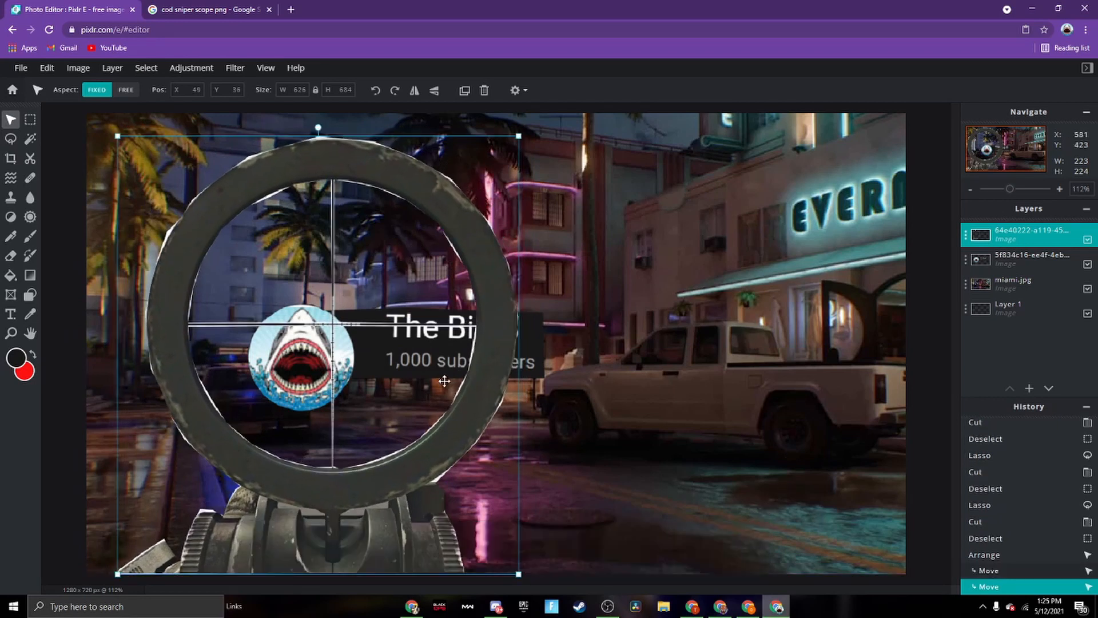
pyautogui.moveTo(445, 381); pyautogui.dragTo(564, 381)
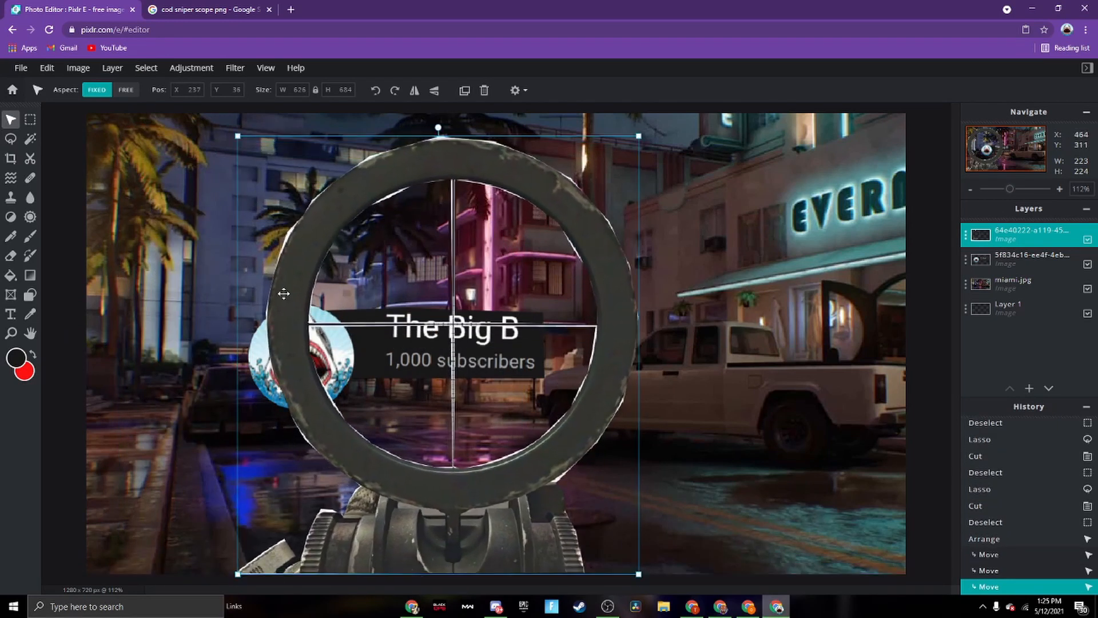
pyautogui.click(1012, 258)
pyautogui.moveTo(1012, 257); pyautogui.dragTo(1014, 235)
pyautogui.moveTo(434, 359); pyautogui.dragTo(461, 347)
pyautogui.click(1038, 269)
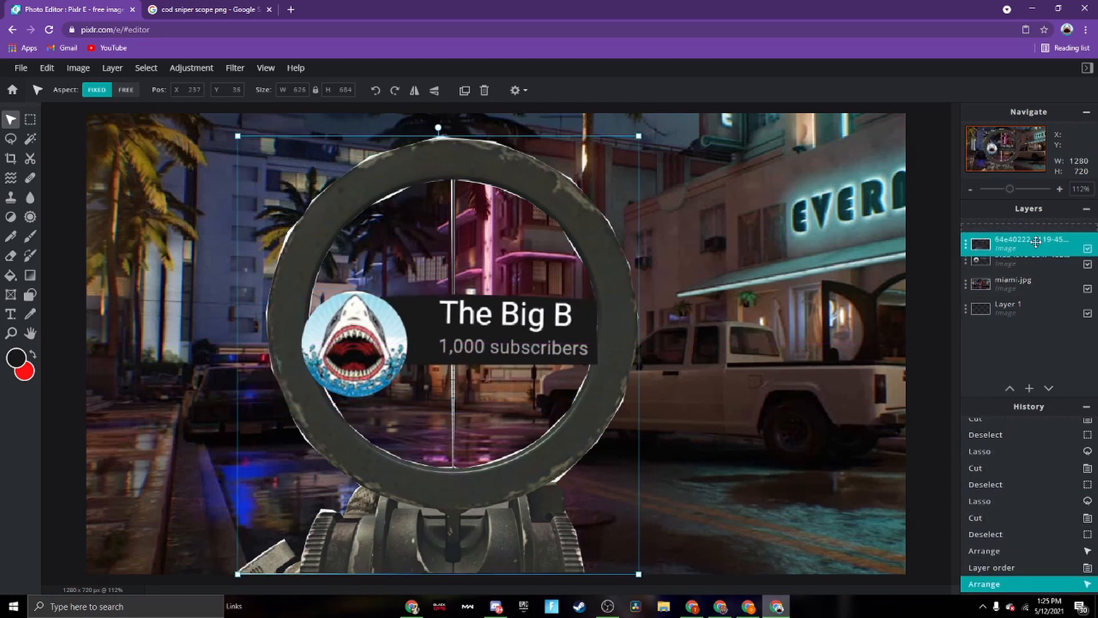
pyautogui.moveTo(1038, 269); pyautogui.dragTo(1036, 234)
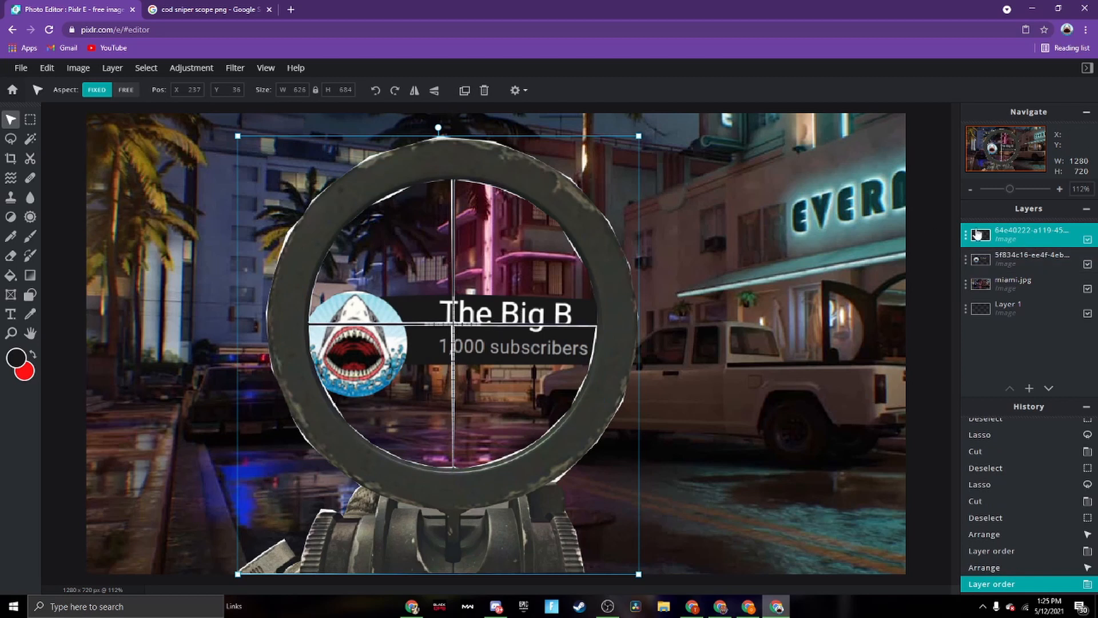
# Lock the scope layer and shift the subscriber banner up to about X 333, Y 260.
pyautogui.rightClick(1024, 246)
pyautogui.click(937, 341)
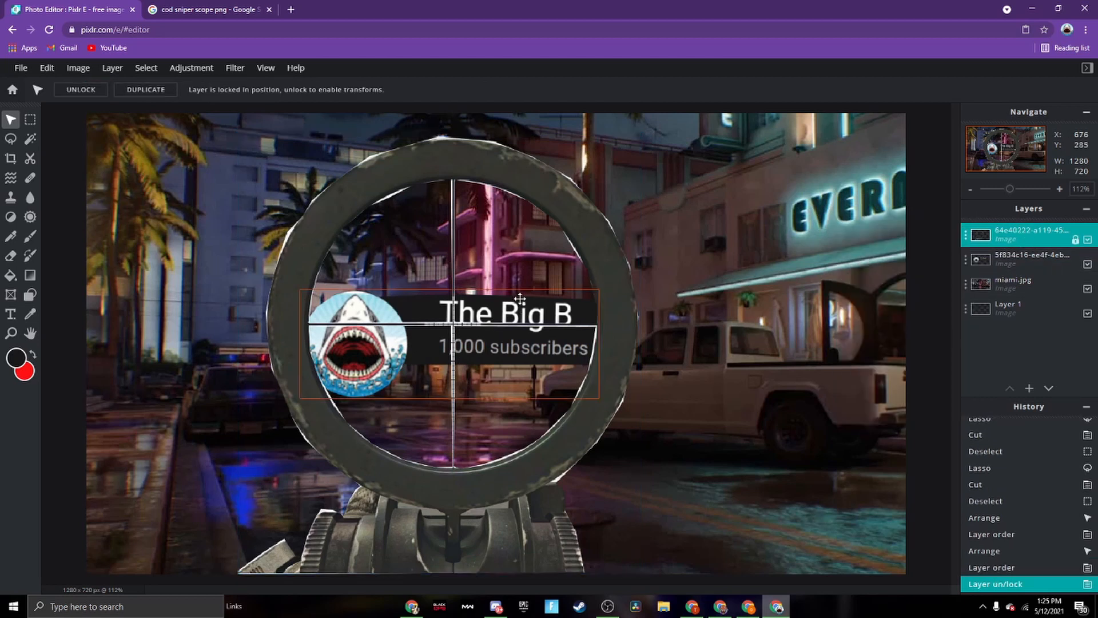
pyautogui.moveTo(520, 312)
pyautogui.mouseDown()
pyautogui.moveTo(522, 299)
pyautogui.moveTo(507, 304)
pyautogui.moveTo(519, 304)
pyautogui.mouseUp()
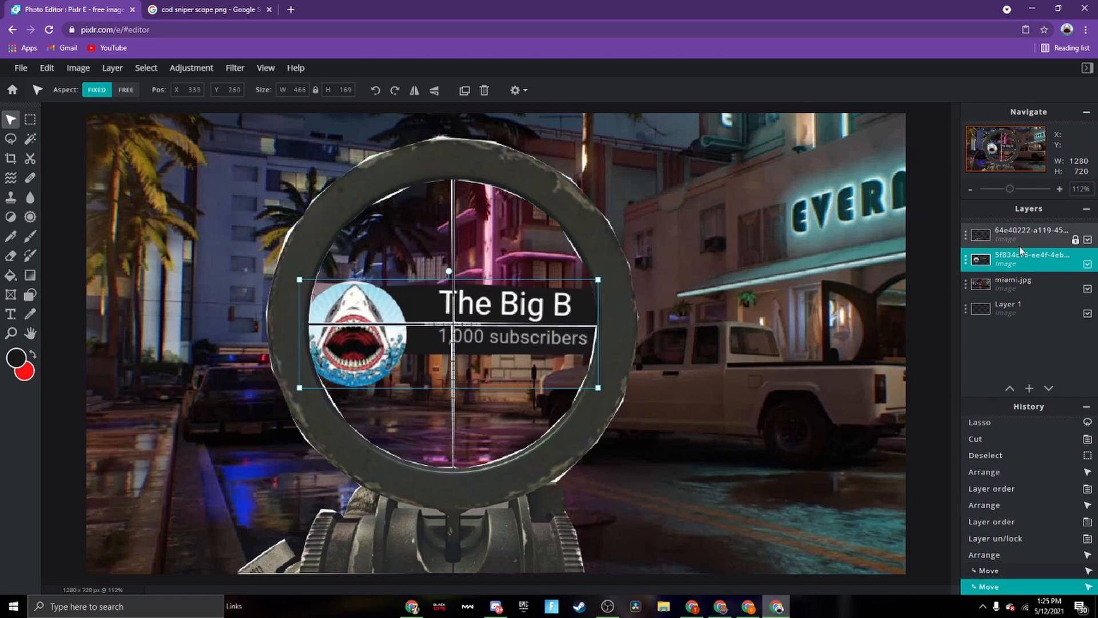
# Unlock the scope layer so that it can be transformed.
pyautogui.click(982, 240)
pyautogui.moveTo(390, 247)
pyautogui.mouseDown()
pyautogui.moveTo(402, 255)
pyautogui.moveTo(387, 243)
pyautogui.mouseUp()
pyautogui.click(983, 237)
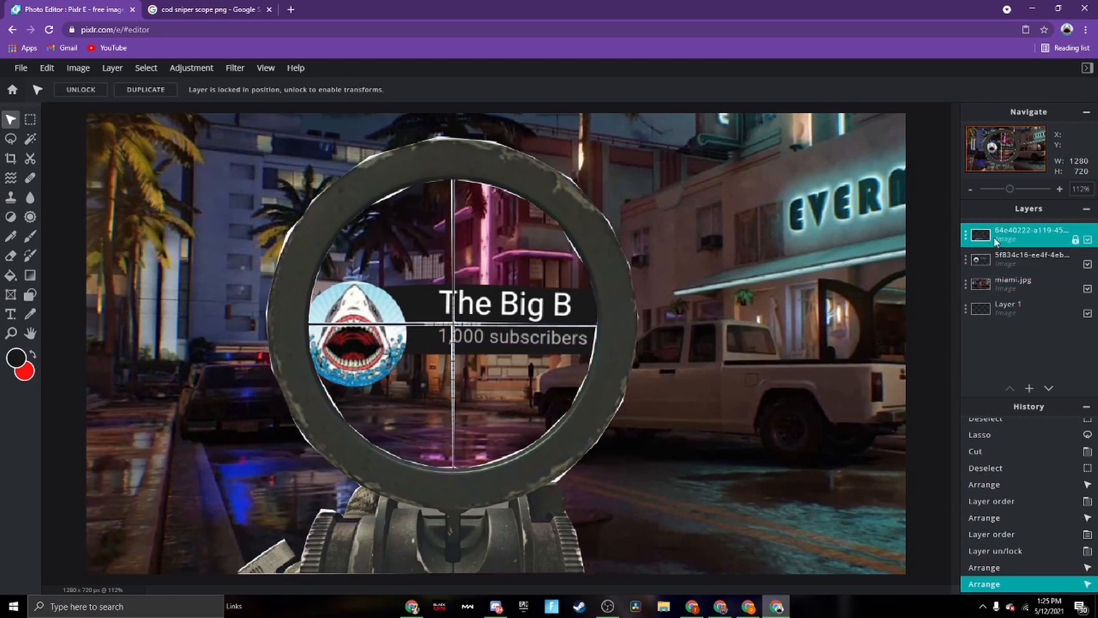
pyautogui.click(983, 237)
pyautogui.click(874, 337)
# Enlarge the scope to about 749 × 818 px, place it at about X 144, Y -98 around the banner, and lock its layer.
pyautogui.moveTo(443, 254); pyautogui.dragTo(628, 338)
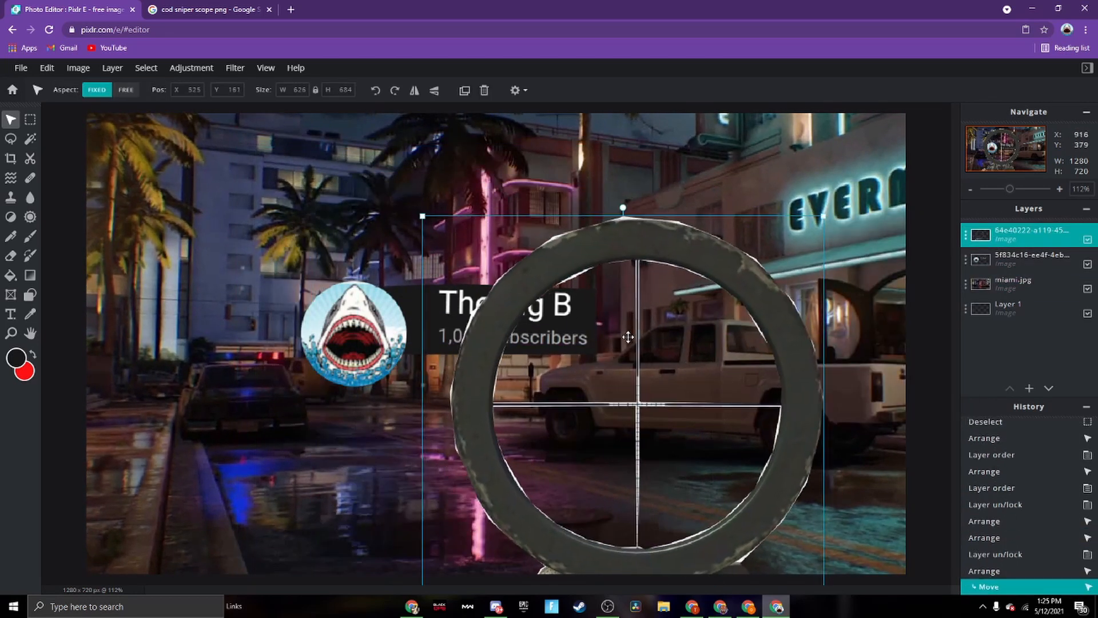
pyautogui.moveTo(423, 215); pyautogui.dragTo(389, 529)
pyautogui.moveTo(496, 431); pyautogui.dragTo(484, 506)
pyautogui.moveTo(748, 141); pyautogui.dragTo(588, 91)
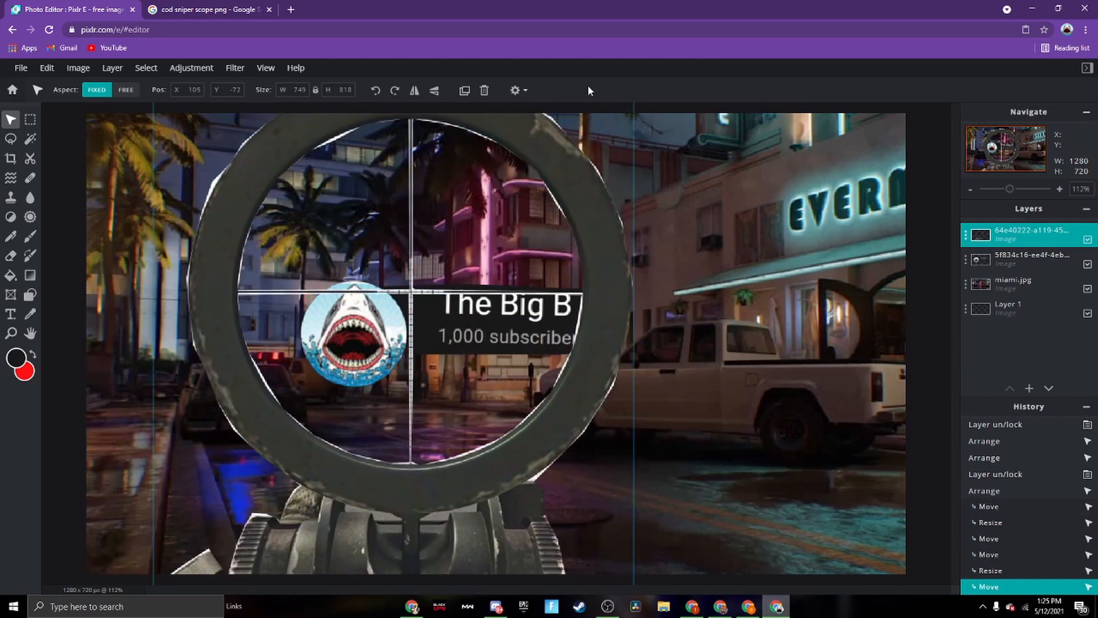
pyautogui.moveTo(482, 291)
pyautogui.mouseDown()
pyautogui.moveTo(476, 279)
pyautogui.moveTo(492, 299)
pyautogui.mouseUp()
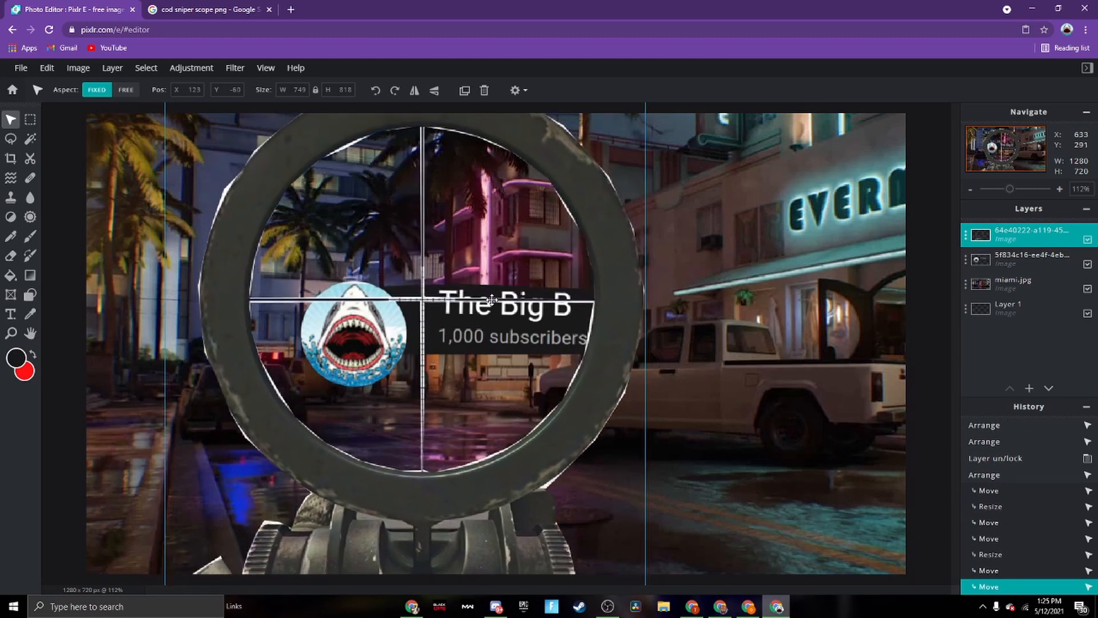
pyautogui.moveTo(456, 300); pyautogui.dragTo(470, 276)
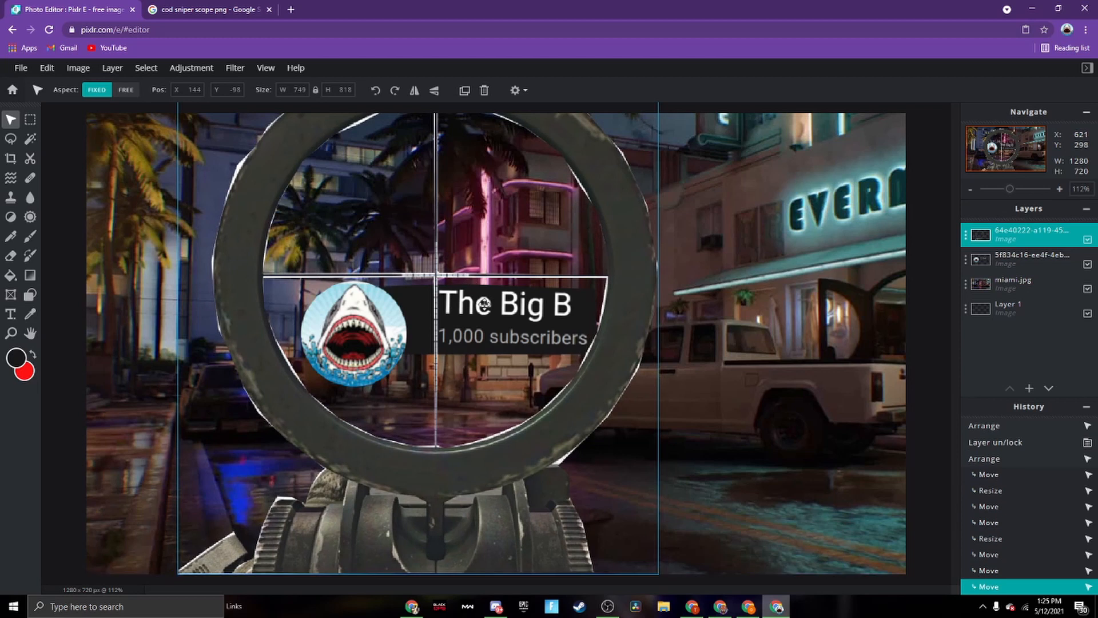
pyautogui.click(966, 235)
pyautogui.click(938, 340)
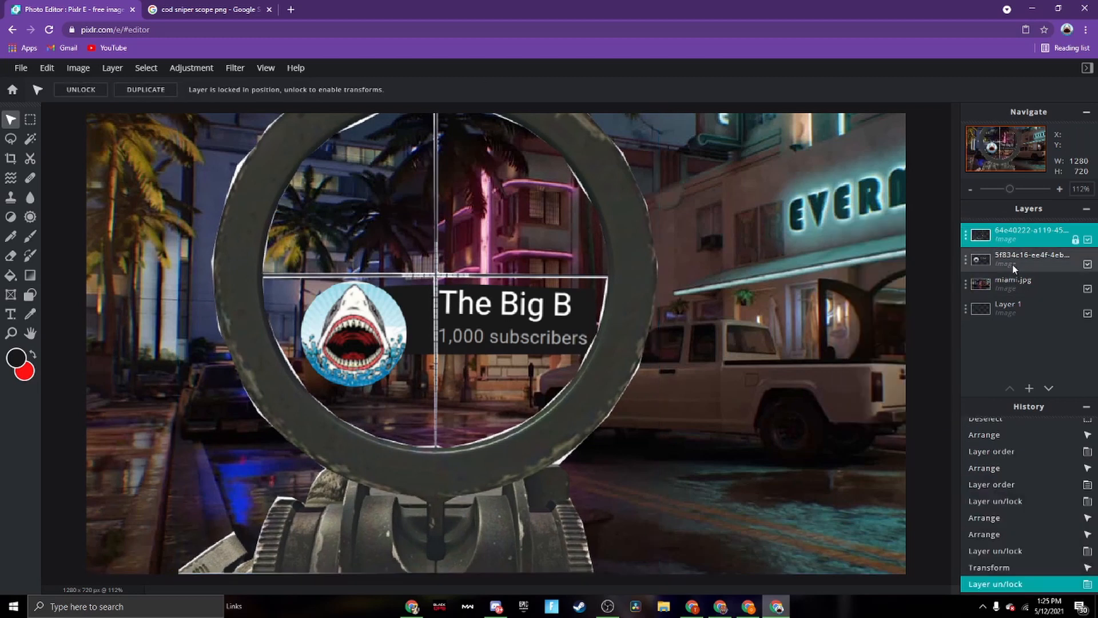
# Move the subscriber banner up to about X 334, Y 193 so the crosshair crosses the shark picture.
pyautogui.click(578, 338)
pyautogui.moveTo(503, 324); pyautogui.dragTo(470, 248)
pyautogui.click(751, 324)
pyautogui.moveTo(482, 288); pyautogui.dragTo(467, 304)
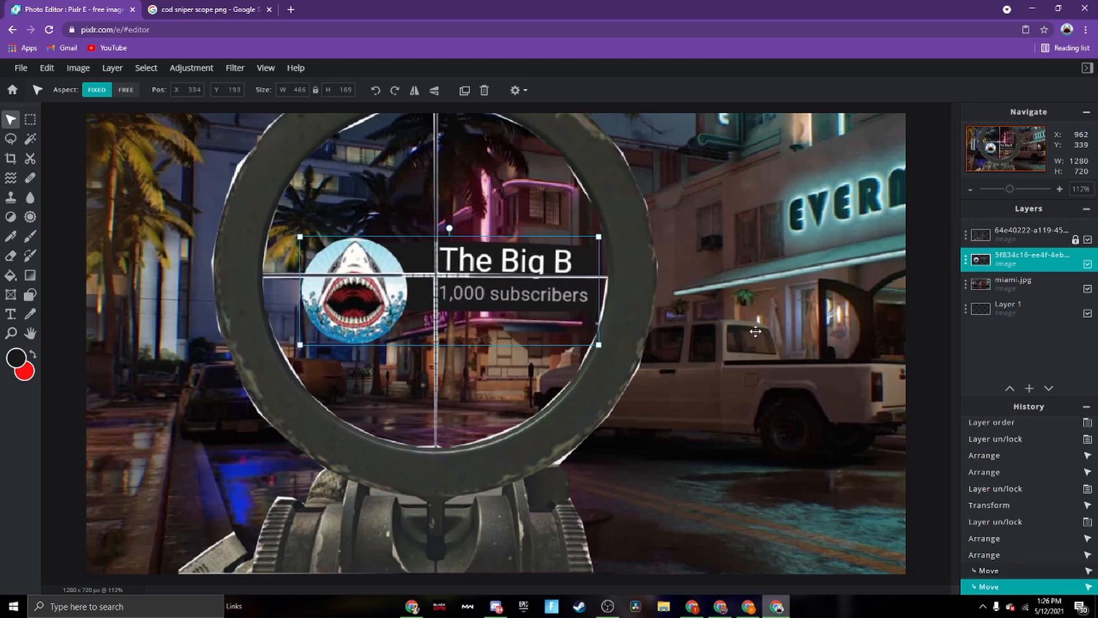
pyautogui.click(792, 330)
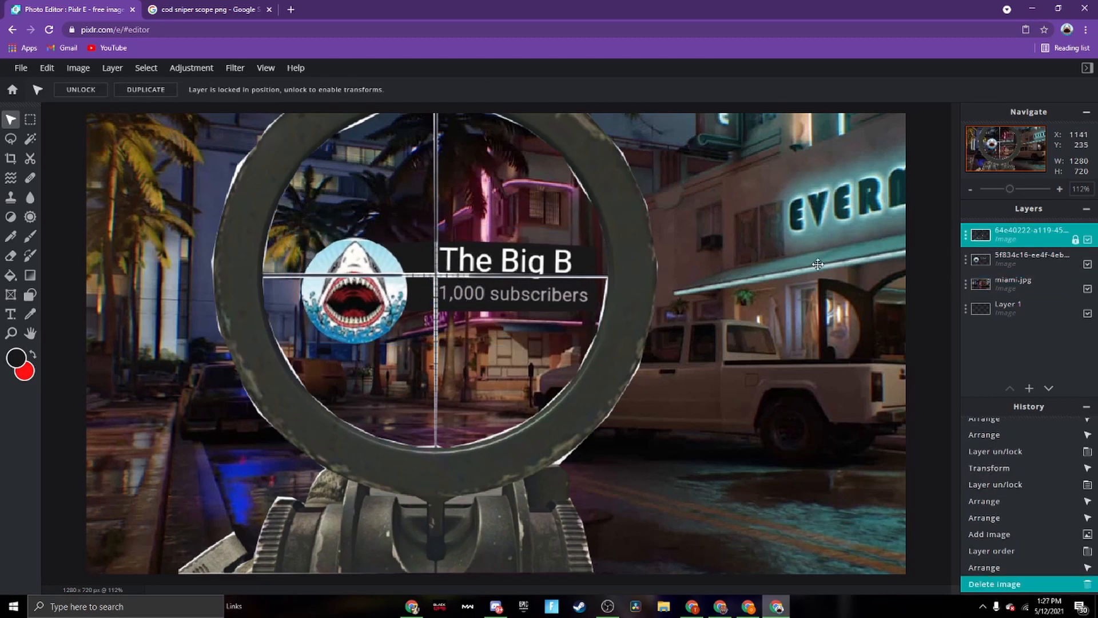
# Select the scope layer and unlock it in its layer settings.
pyautogui.click(1023, 283)
pyautogui.click(1030, 236)
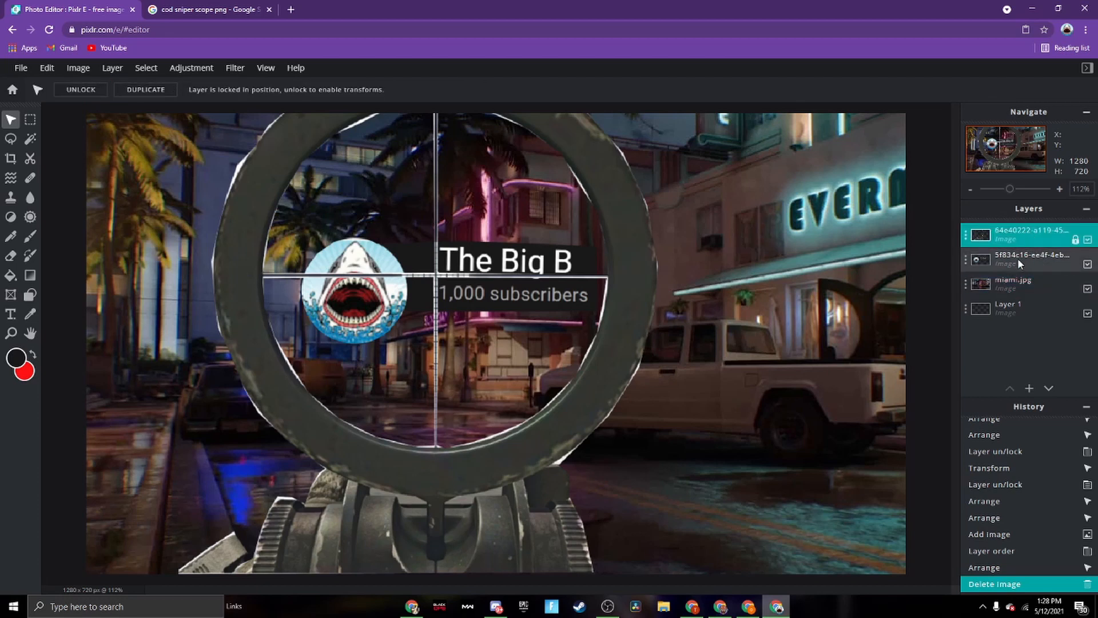
pyautogui.click(1017, 258)
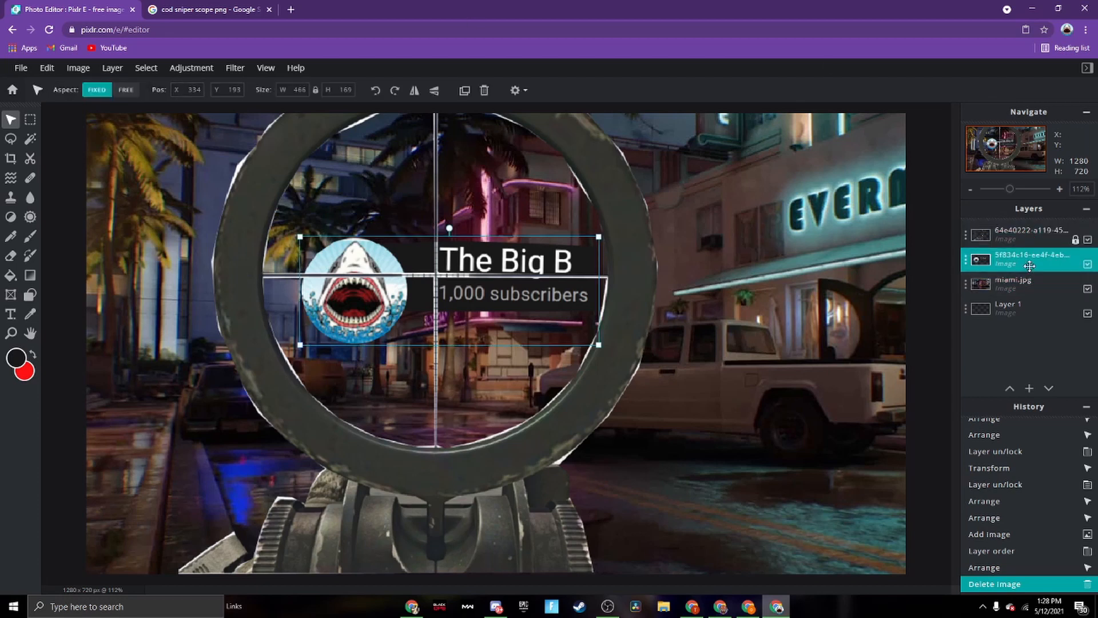
pyautogui.click(1052, 242)
pyautogui.click(1055, 245)
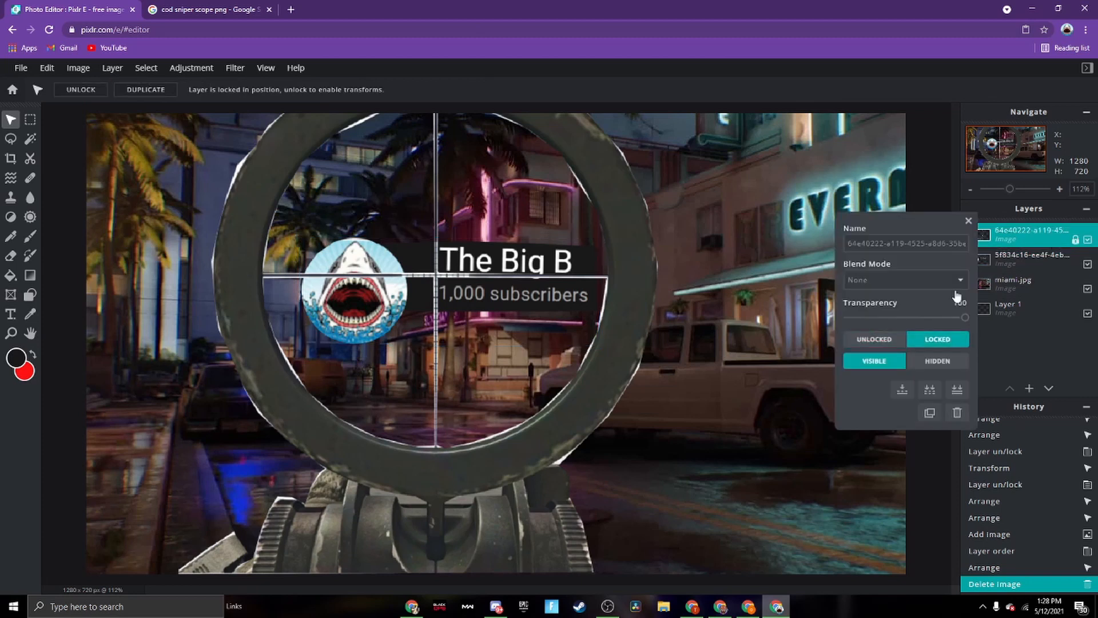
pyautogui.click(879, 337)
# Strongly increase the scope layer's saturation with two successive Hue & saturation adjustments.
pyautogui.click(201, 68)
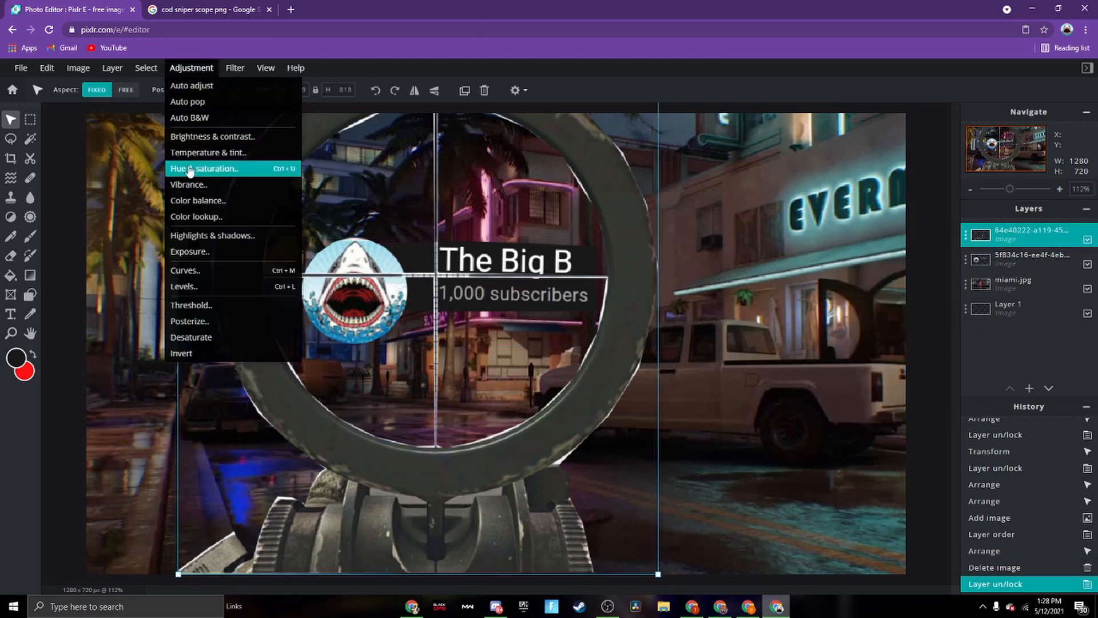
pyautogui.click(195, 169)
pyautogui.moveTo(549, 366); pyautogui.dragTo(659, 366)
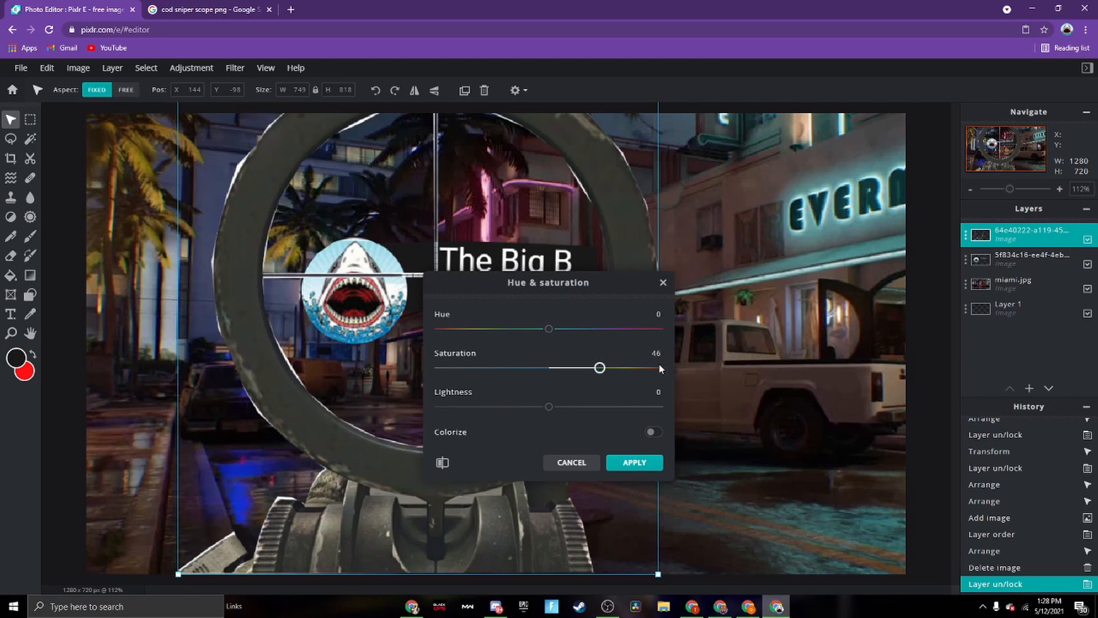
pyautogui.click(645, 463)
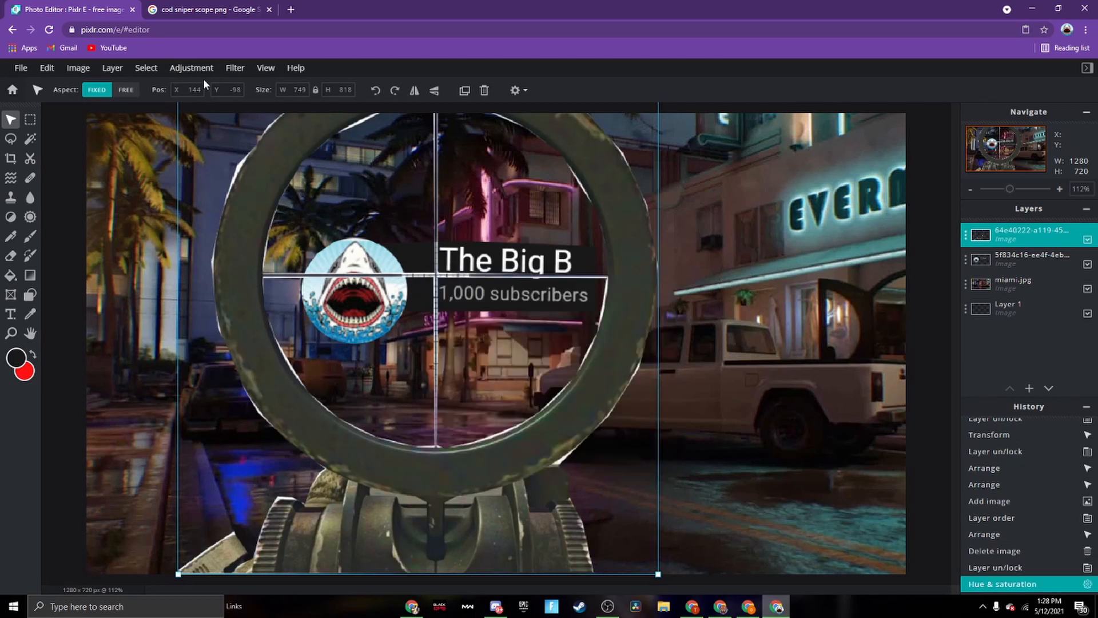
pyautogui.click(191, 68)
pyautogui.click(194, 168)
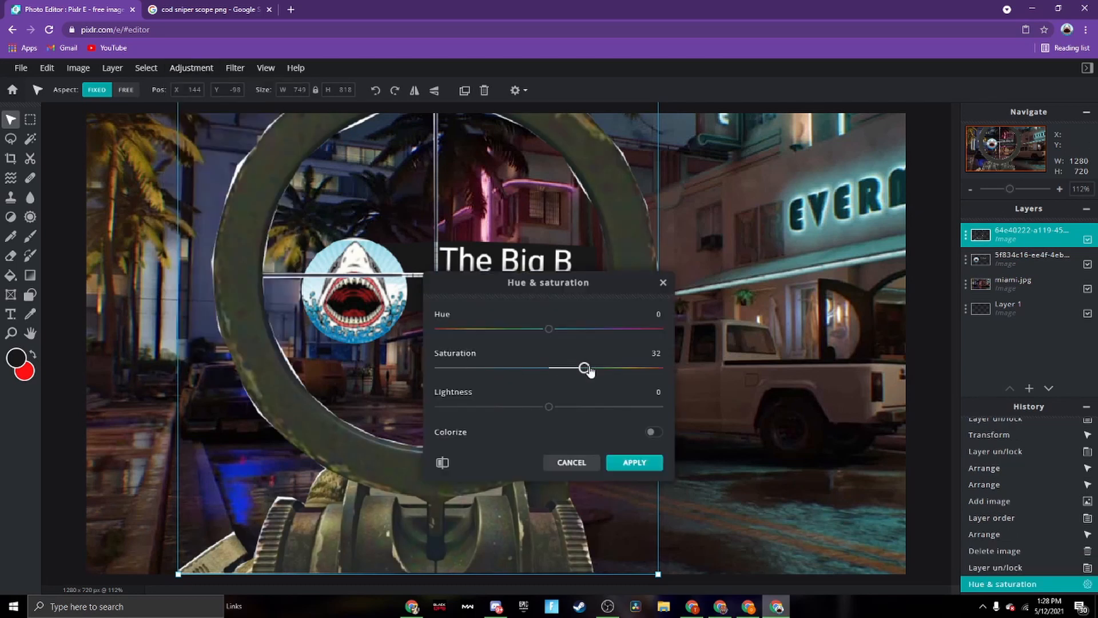
pyautogui.click(632, 462)
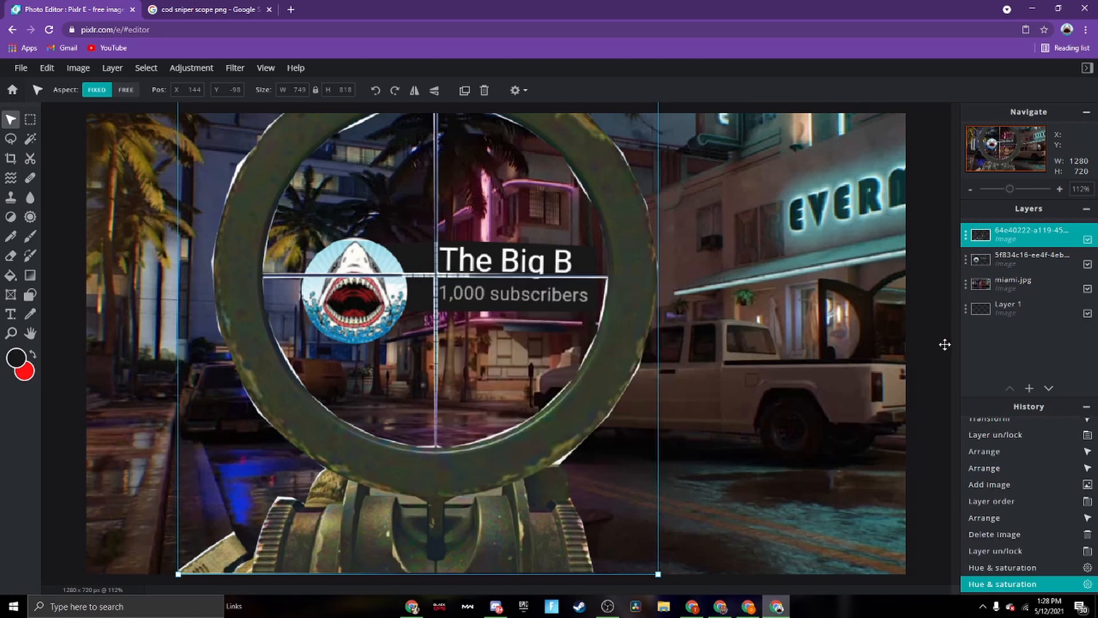
# Select the subscriber banner layer and boost its saturation with a Hue & saturation adjustment.
pyautogui.click(925, 344)
pyautogui.click(1029, 234)
pyautogui.click(1029, 259)
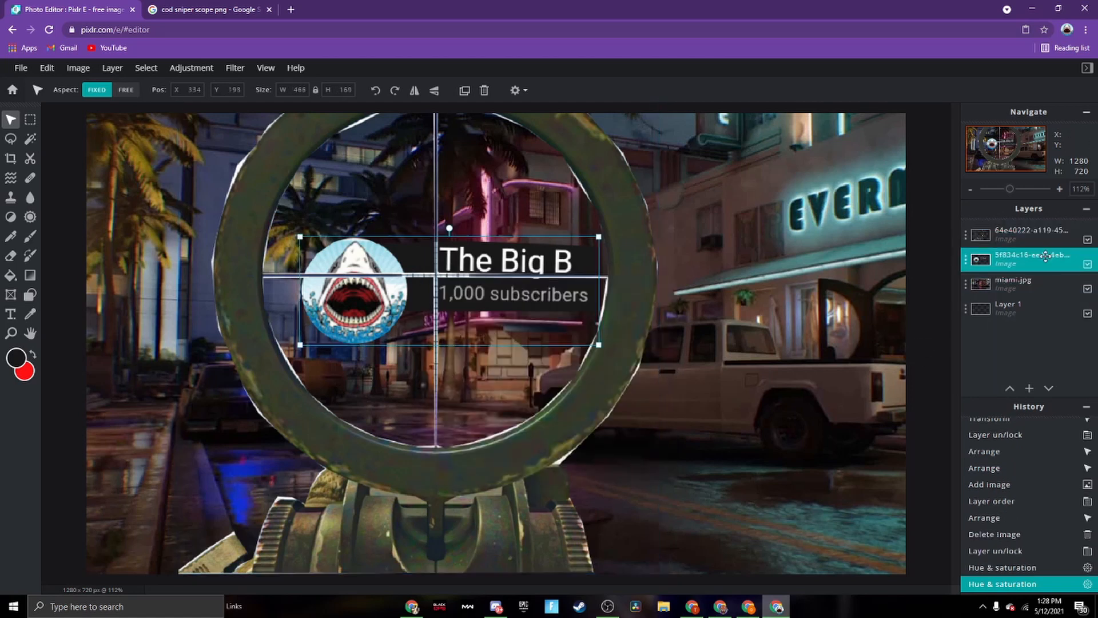
pyautogui.click(191, 68)
pyautogui.click(224, 168)
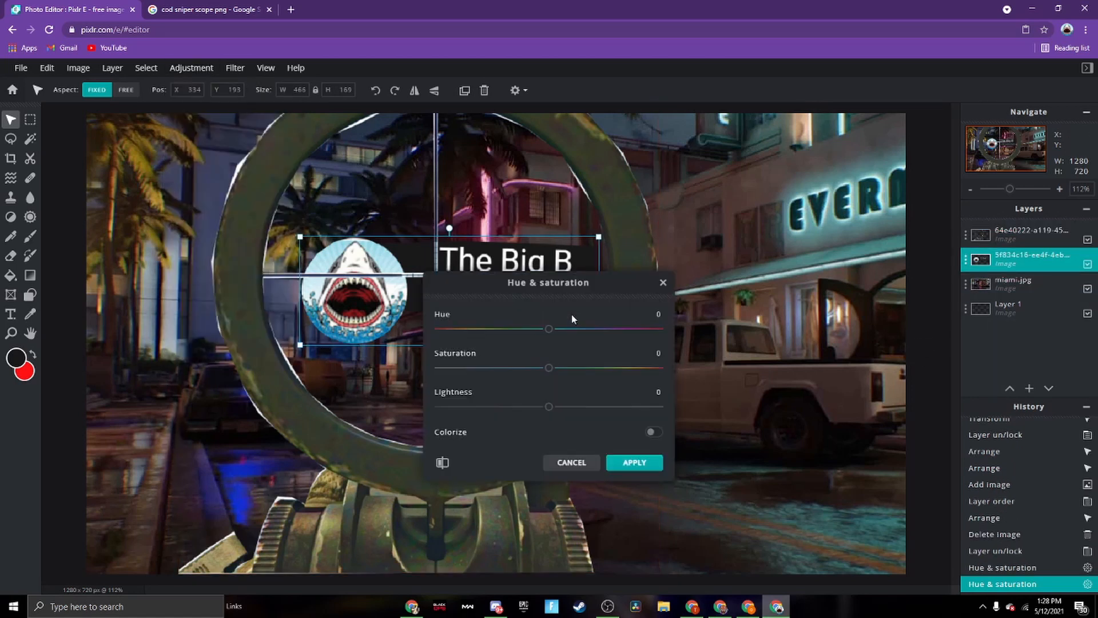
pyautogui.click(652, 462)
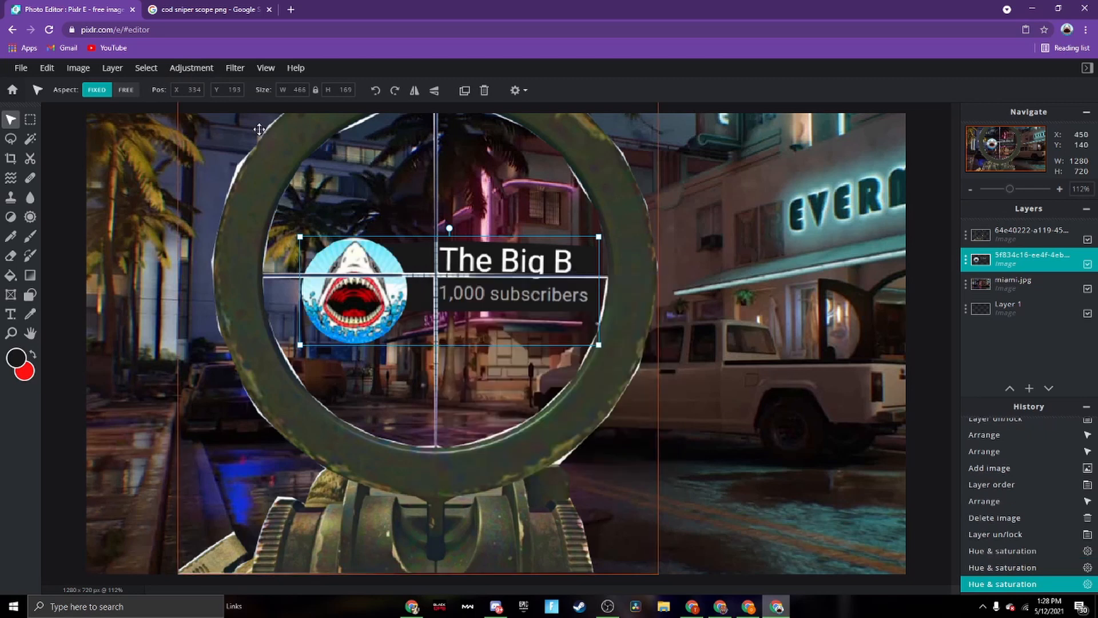
# Apply a second Hue & saturation adjustment to the banner with saturation set to 41.
pyautogui.click(191, 68)
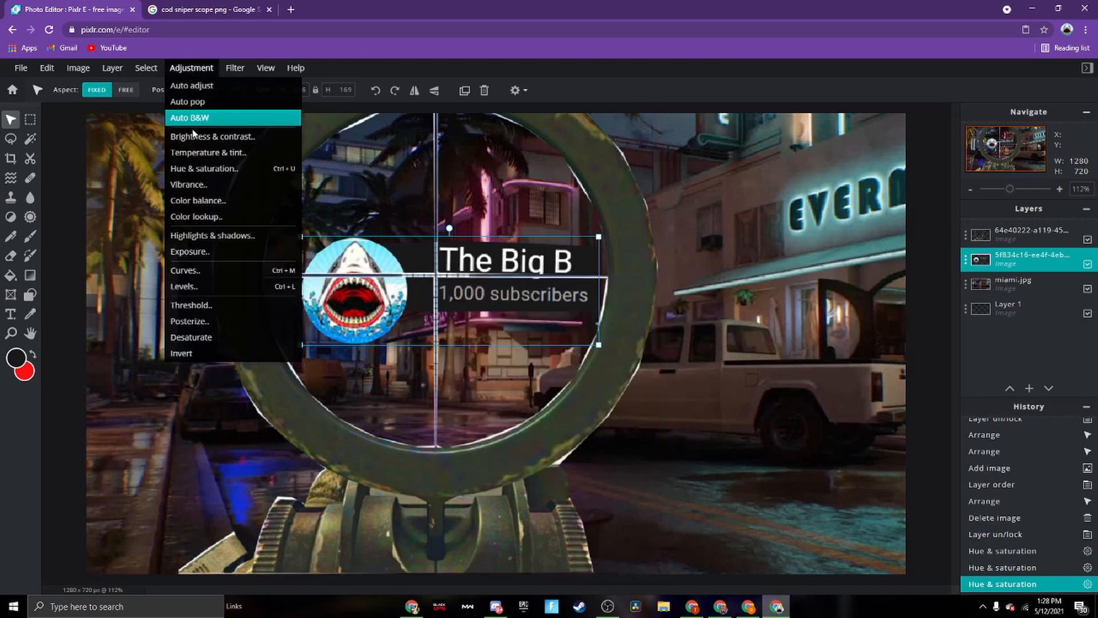
pyautogui.click(199, 166)
pyautogui.click(184, 73)
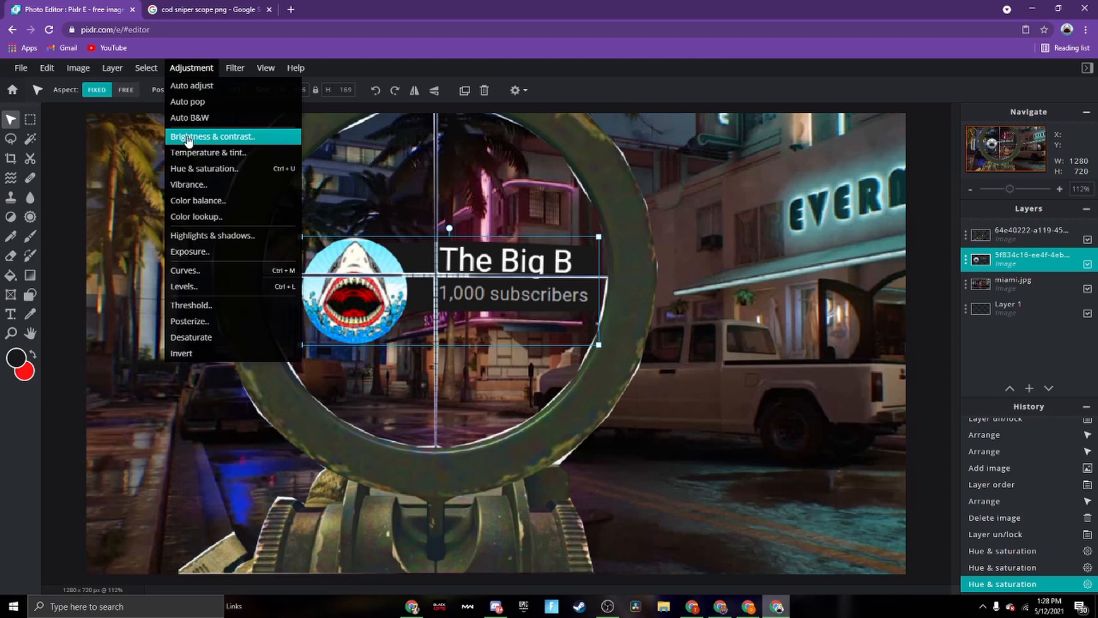
pyautogui.click(197, 166)
pyautogui.moveTo(573, 372); pyautogui.dragTo(594, 369)
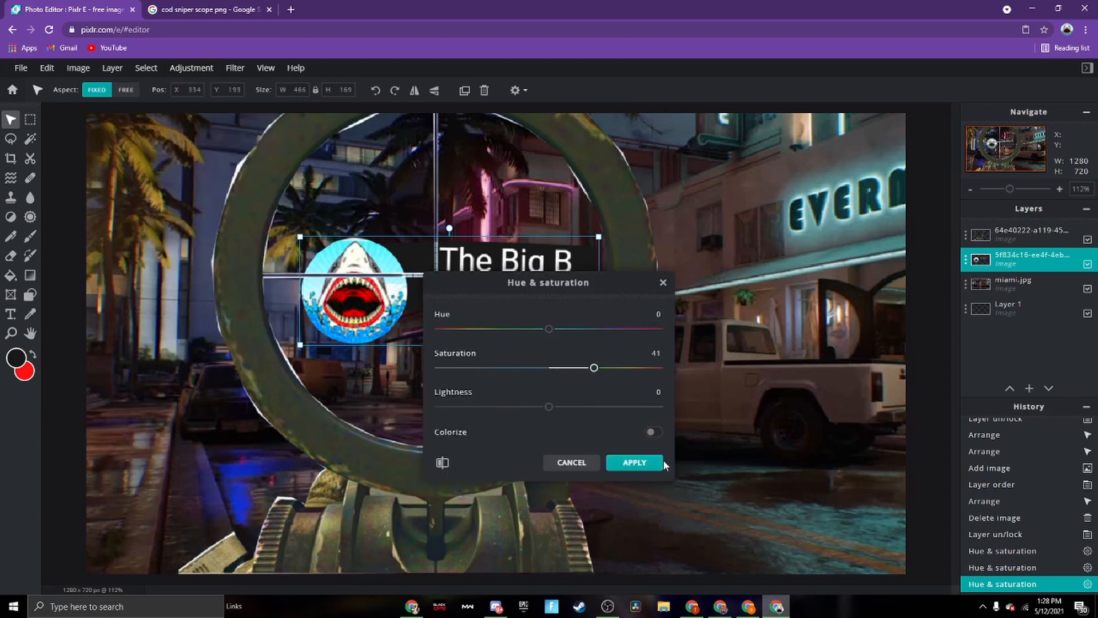
pyautogui.click(642, 462)
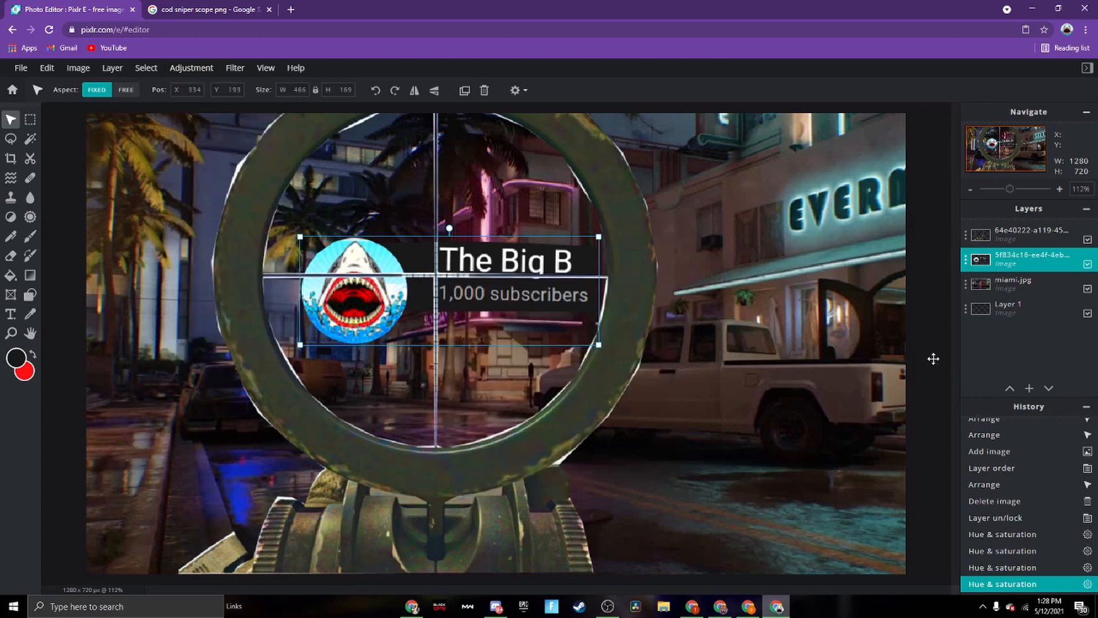
# Select the miami.jpg background layer.
pyautogui.click(1009, 282)
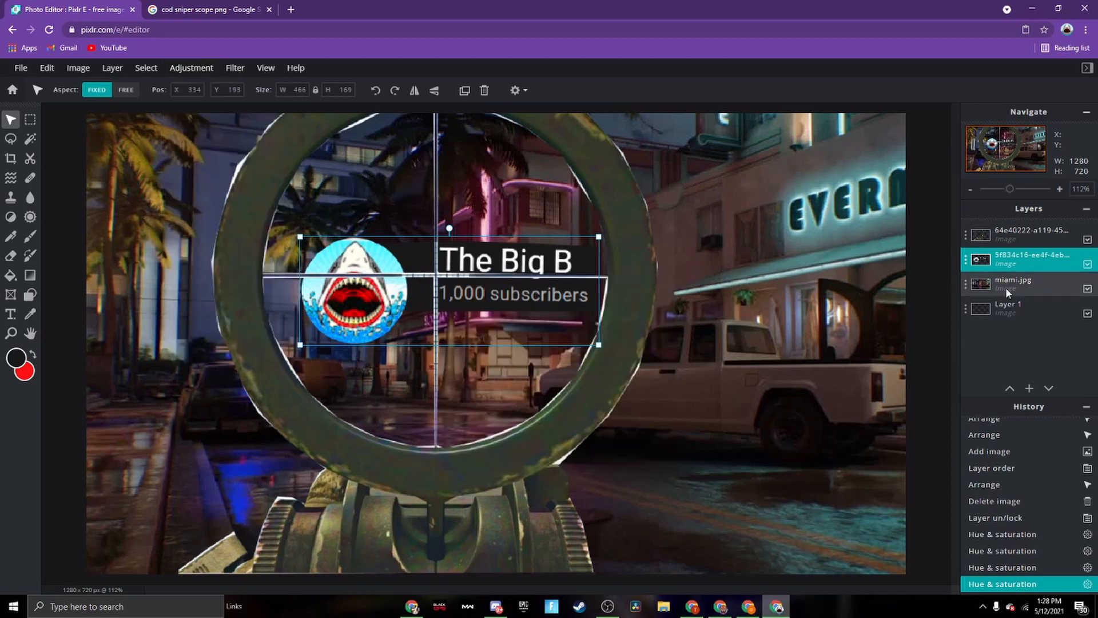
pyautogui.click(112, 67)
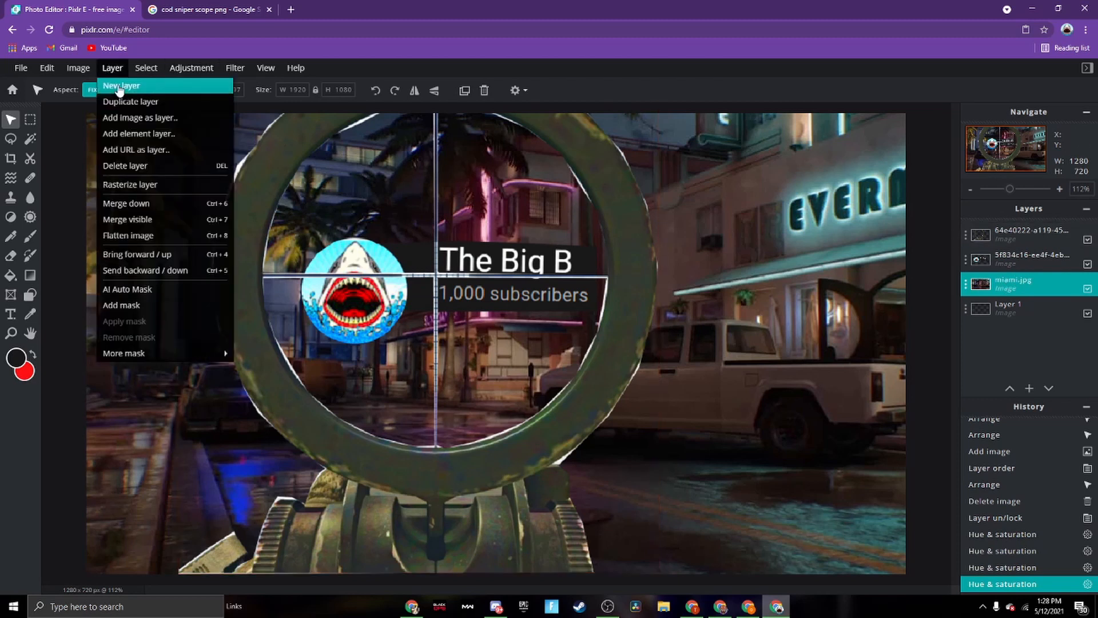
pyautogui.click(128, 122)
pyautogui.click(535, 9)
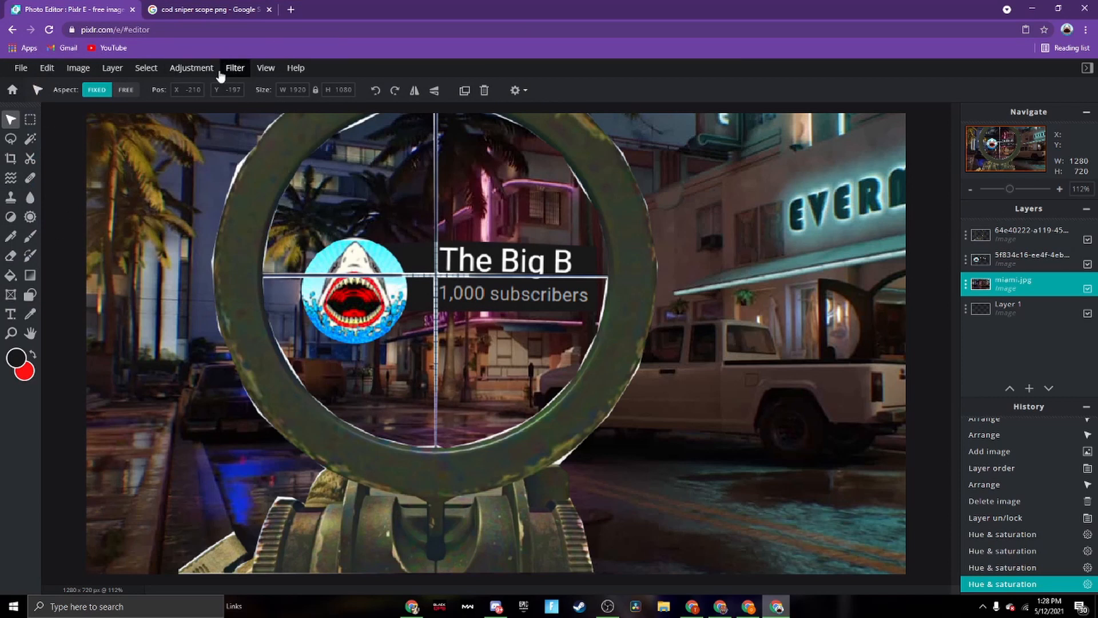
# Apply a Hue & saturation adjustment to the miami.jpg background with saturation set to 100.
pyautogui.click(194, 68)
pyautogui.click(211, 167)
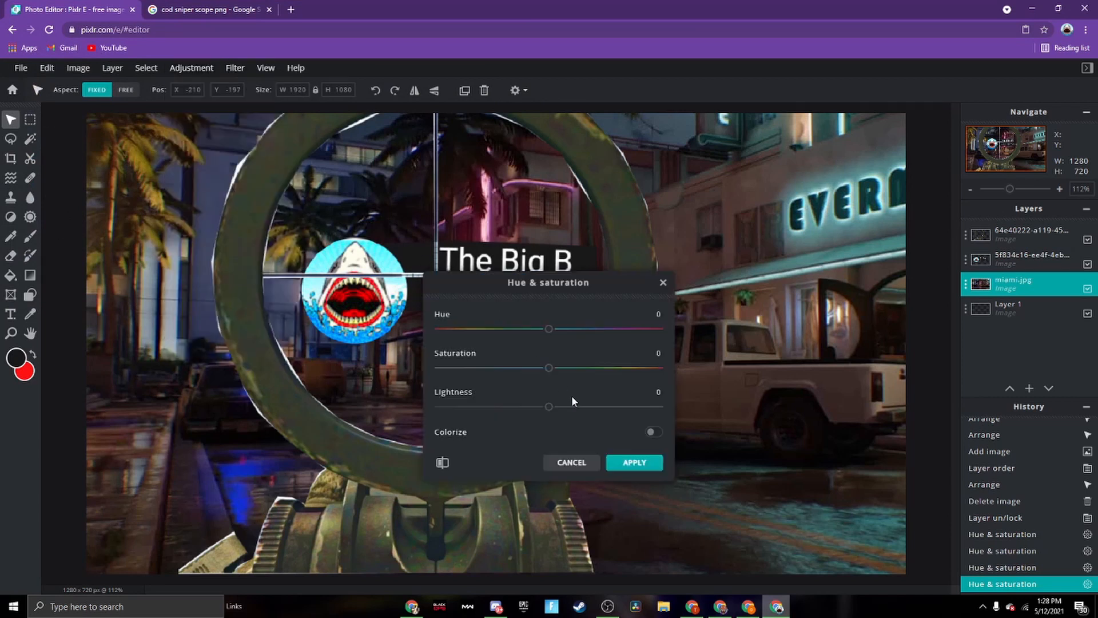
pyautogui.moveTo(549, 371); pyautogui.dragTo(736, 356)
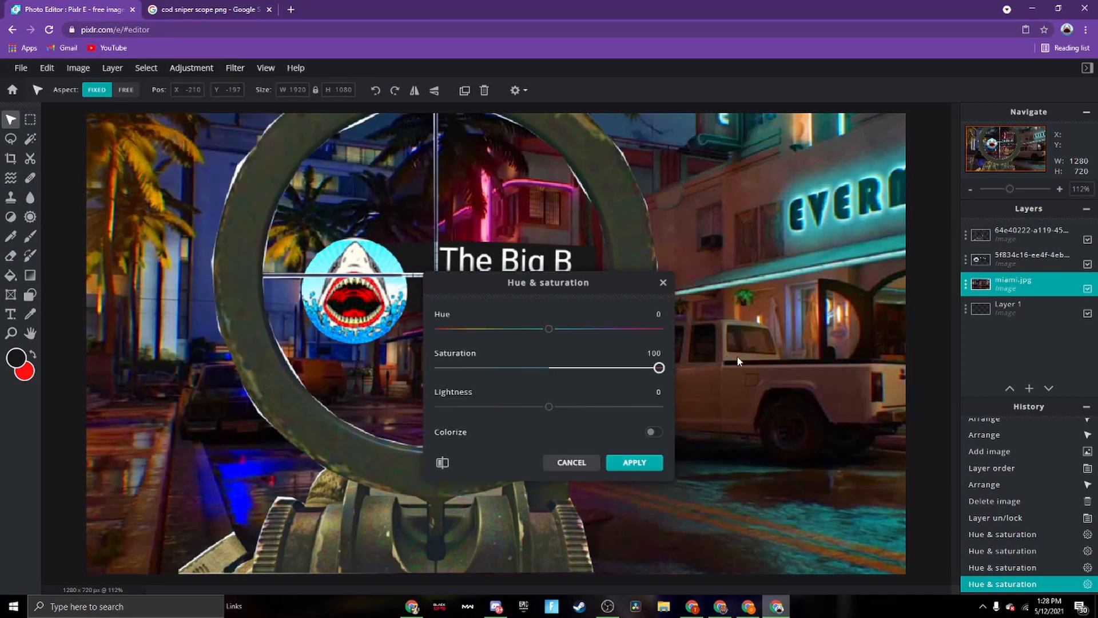
pyautogui.click(634, 462)
# Apply another Hue & saturation adjustment to the miami.jpg background, raising its saturation further.
pyautogui.click(194, 68)
pyautogui.click(209, 169)
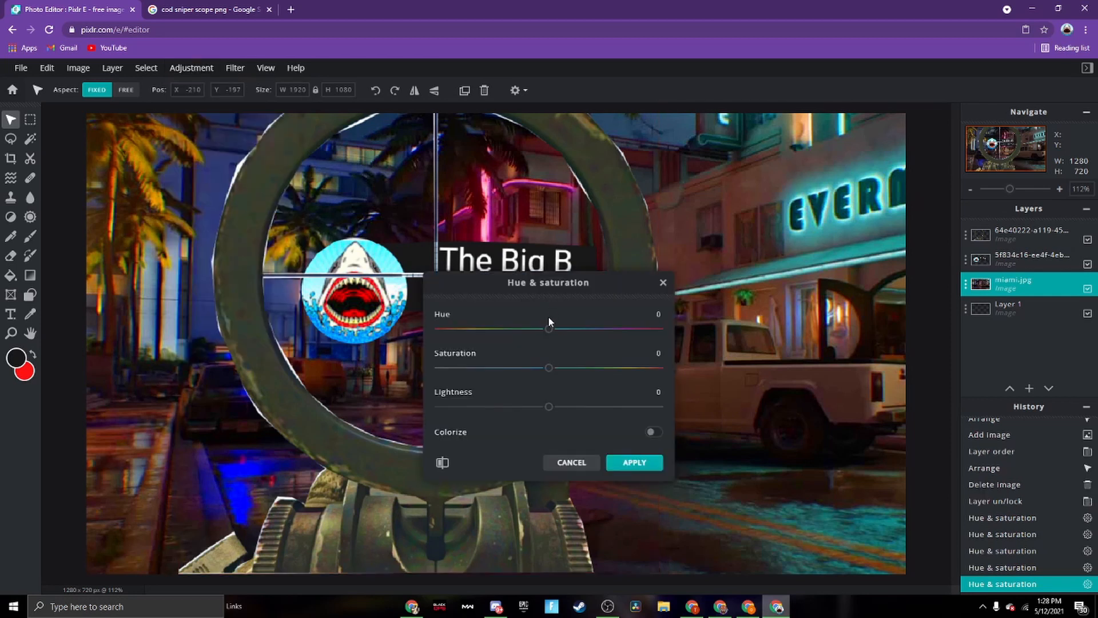
pyautogui.moveTo(573, 369); pyautogui.dragTo(612, 371)
pyautogui.click(640, 459)
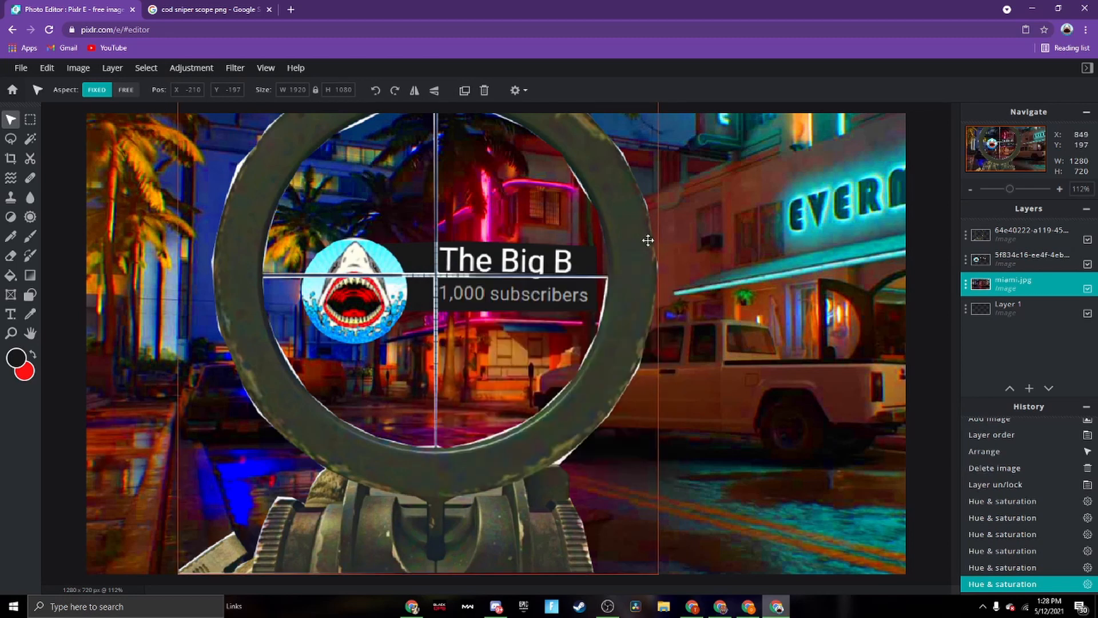
# Lock the sniper scope layer and nudge the subscriber banner slightly lower inside the scope.
pyautogui.doubleClick(1042, 230)
pyautogui.click(937, 339)
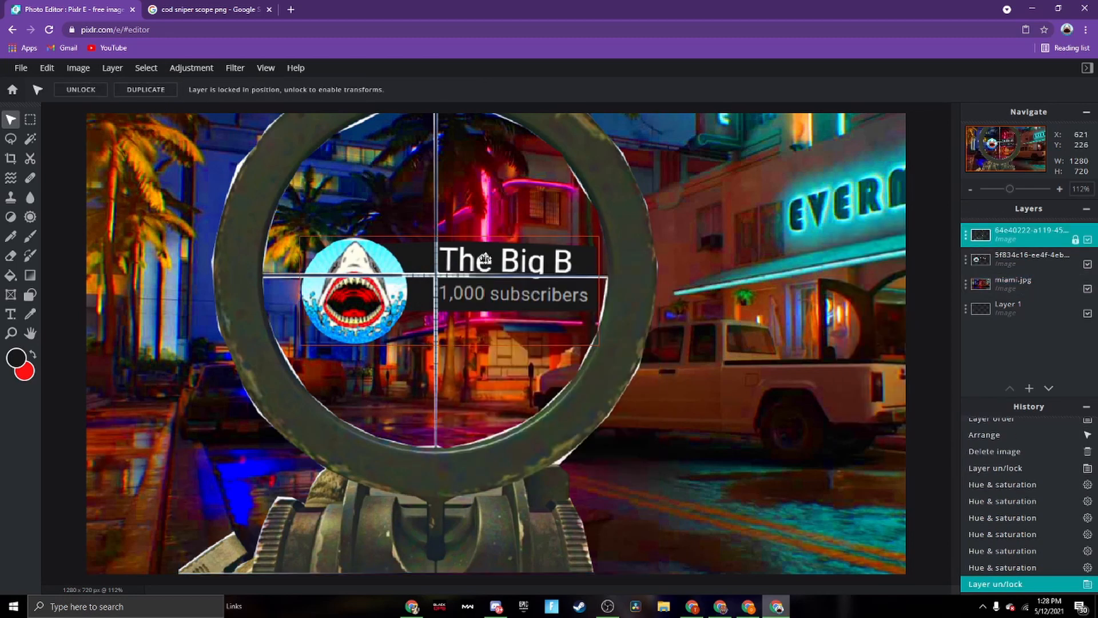
pyautogui.moveTo(486, 258); pyautogui.dragTo(506, 267)
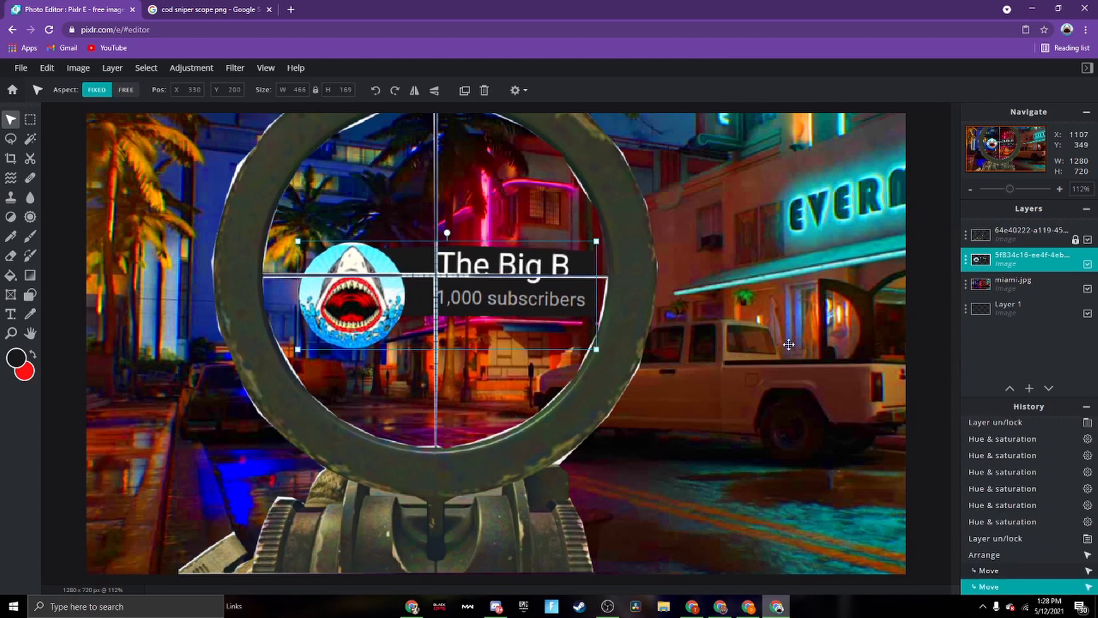
# Apply a Blur filter with amount 37 to the miami.jpg background layer.
pyautogui.click(87, 226)
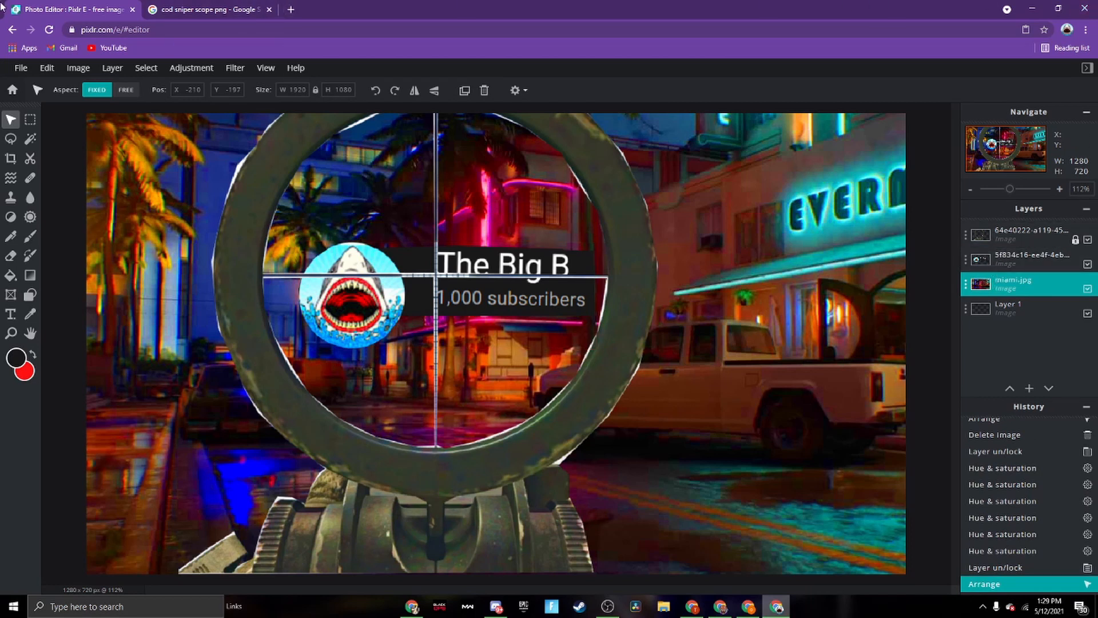
pyautogui.click(235, 68)
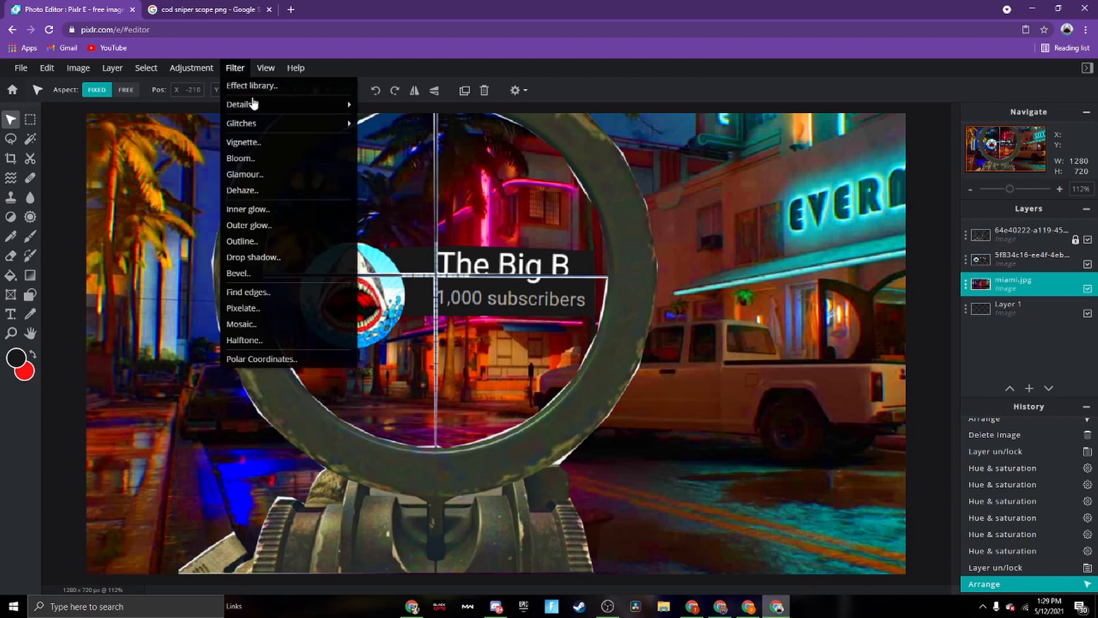
pyautogui.moveTo(253, 104)
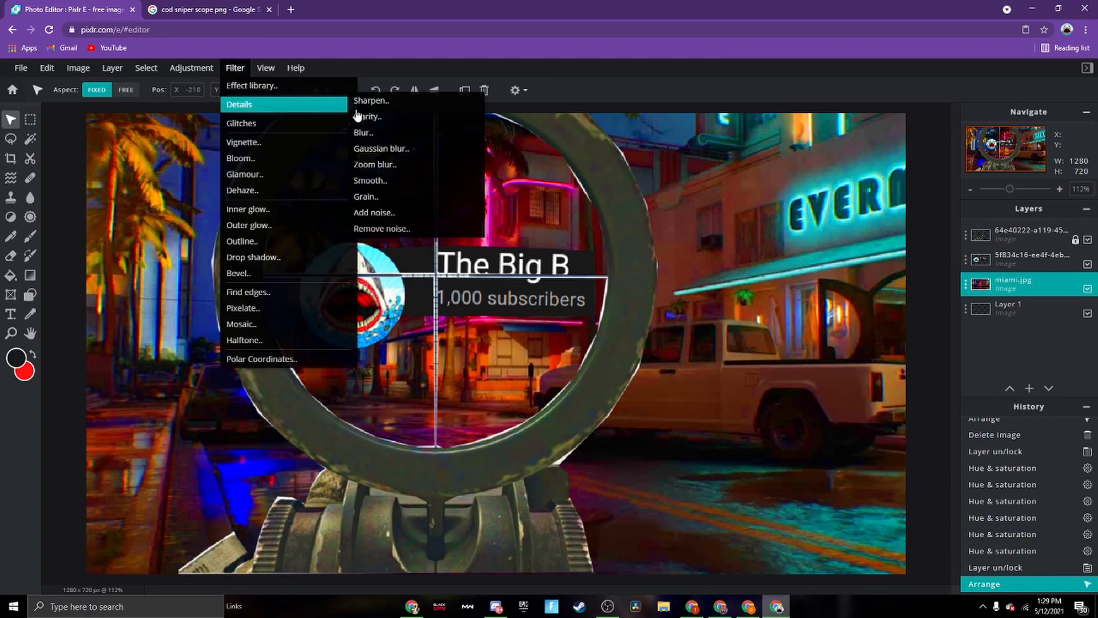
pyautogui.click(365, 132)
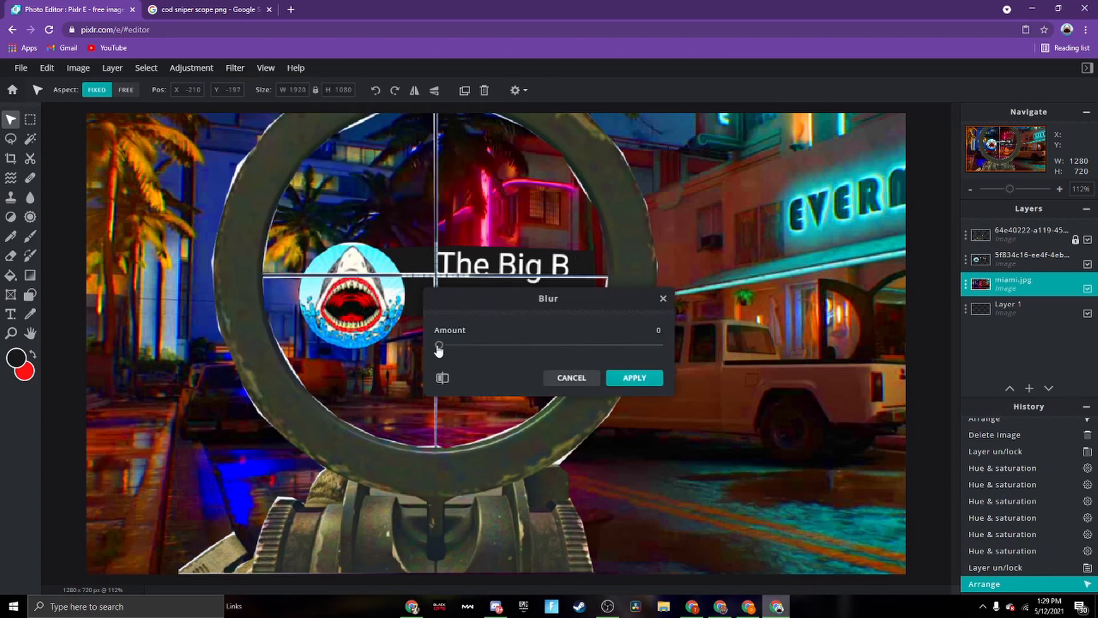
pyautogui.moveTo(439, 346); pyautogui.dragTo(522, 350)
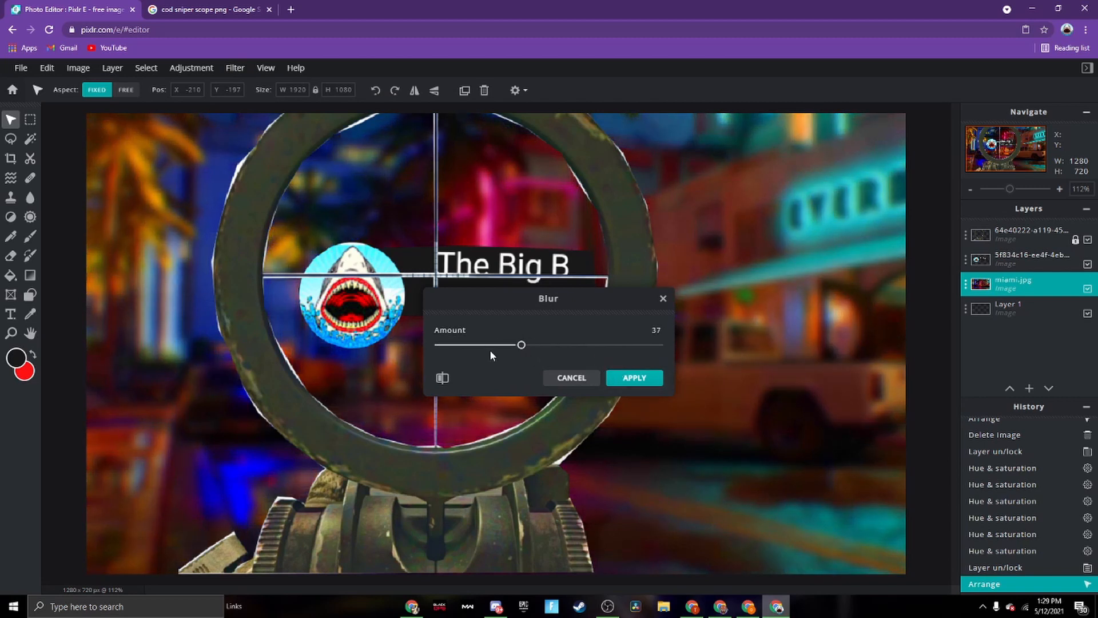
pyautogui.click(621, 375)
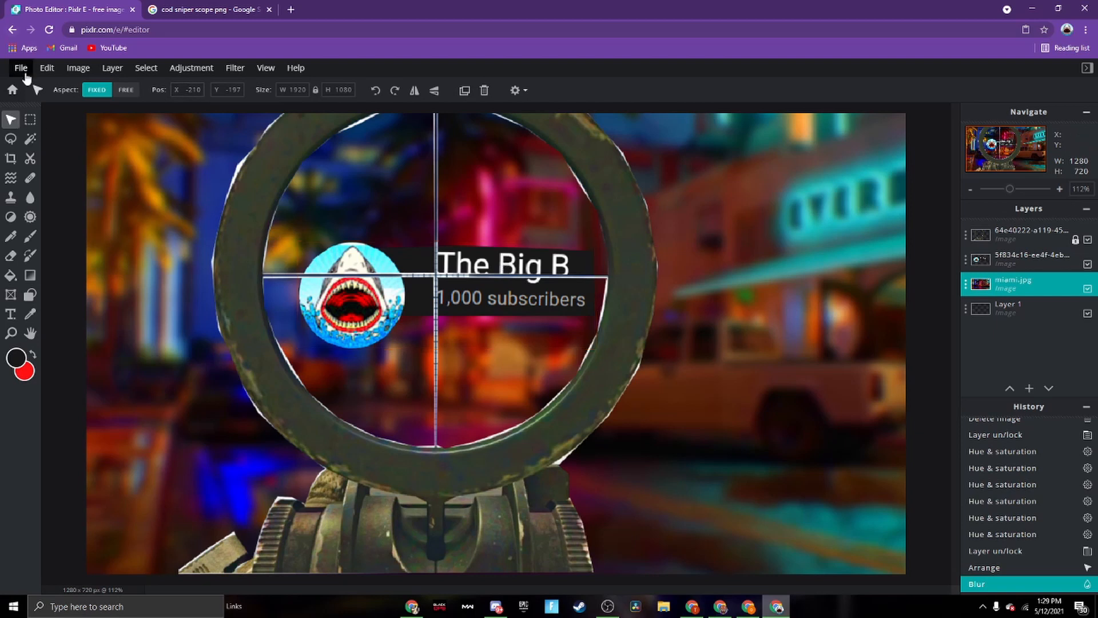
# Add the artworks-Agnjowt… JPG from the Downloads folder as a new image layer.
pyautogui.click(112, 68)
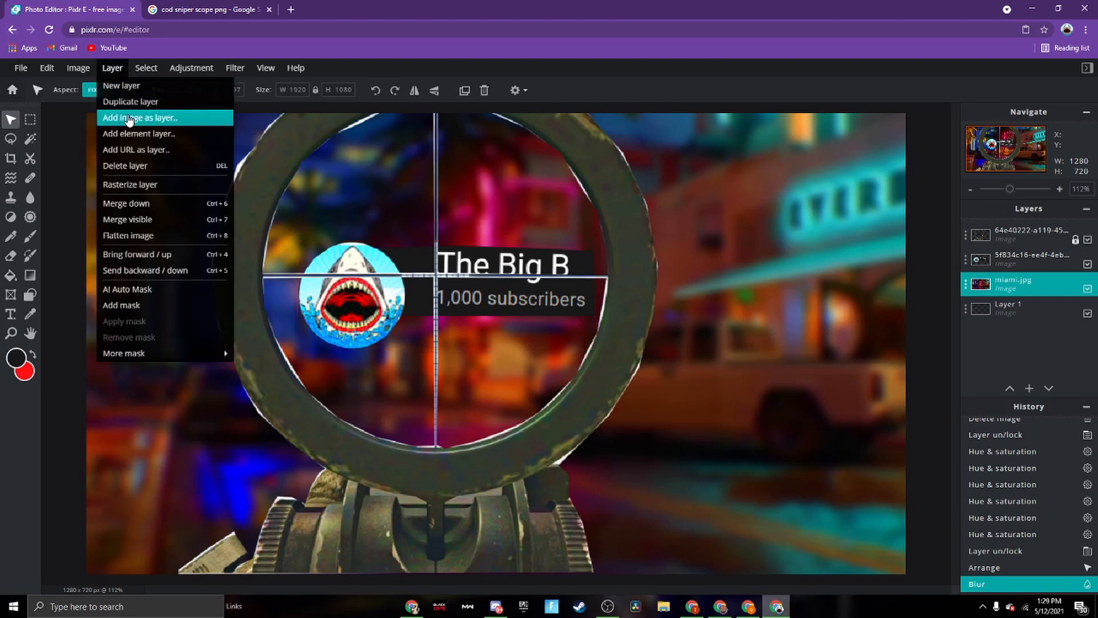
pyautogui.click(146, 115)
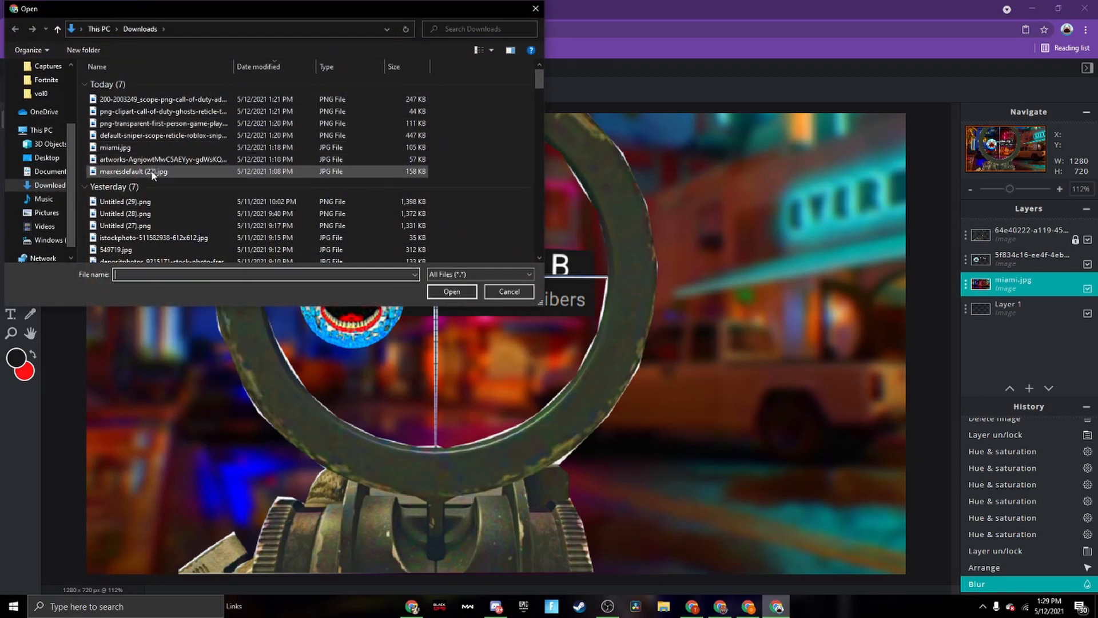
pyautogui.doubleClick(152, 160)
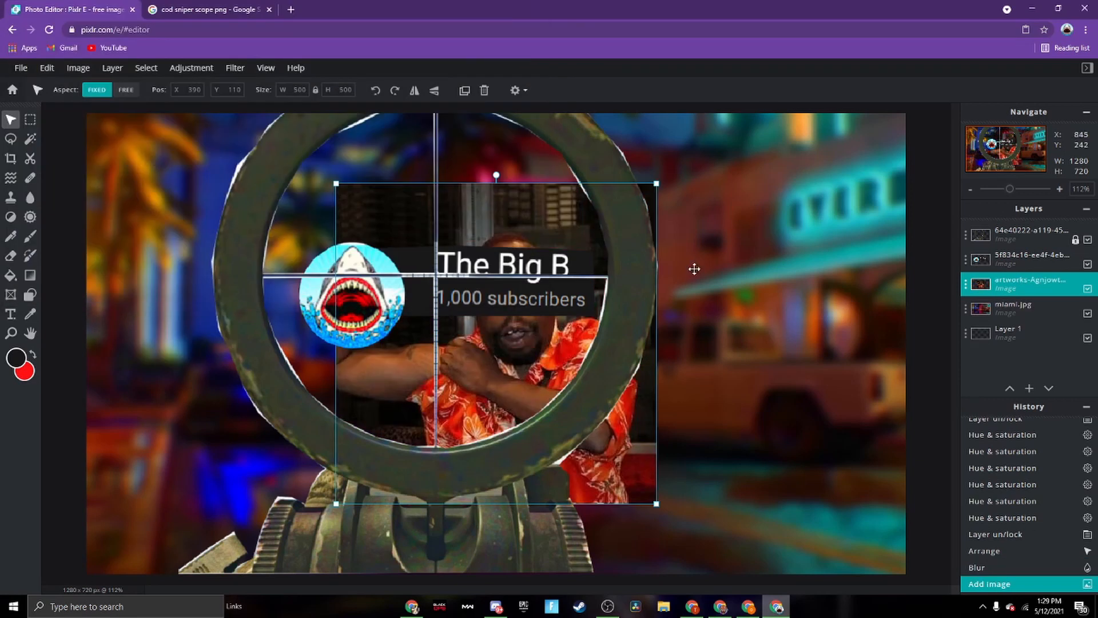
# Enlarge the man's photo to 584 px square near the canvas's lower-left corner and bring its layer to the top of the stack.
pyautogui.moveTo(597, 231); pyautogui.dragTo(811, 247)
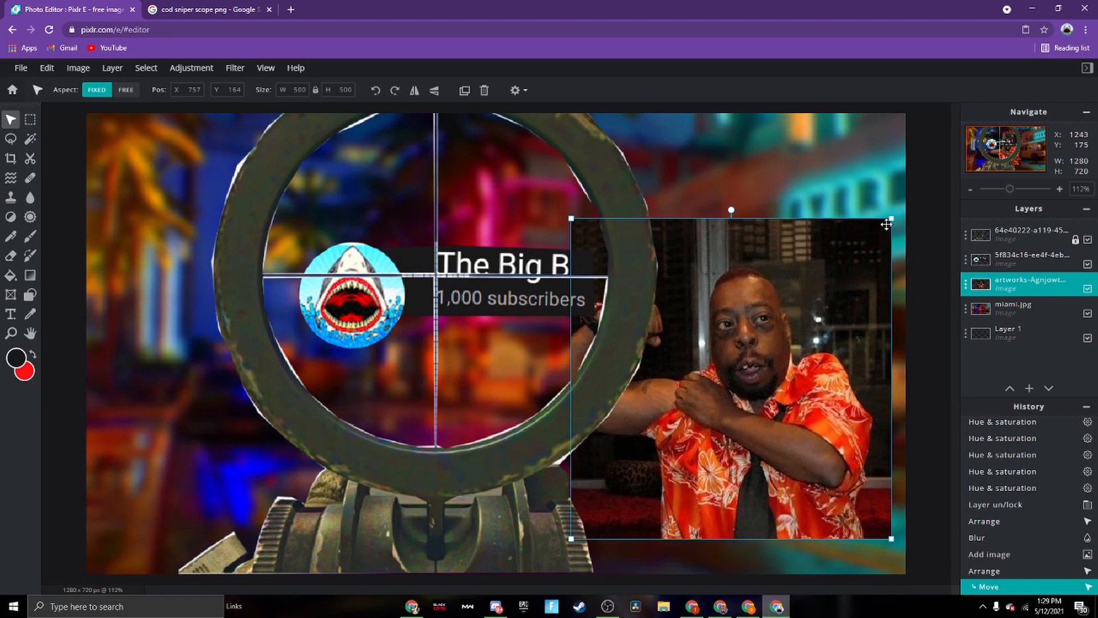
pyautogui.moveTo(893, 218); pyautogui.dragTo(945, 164)
pyautogui.moveTo(874, 279); pyautogui.dragTo(394, 342)
pyautogui.moveTo(1013, 287); pyautogui.dragTo(1013, 235)
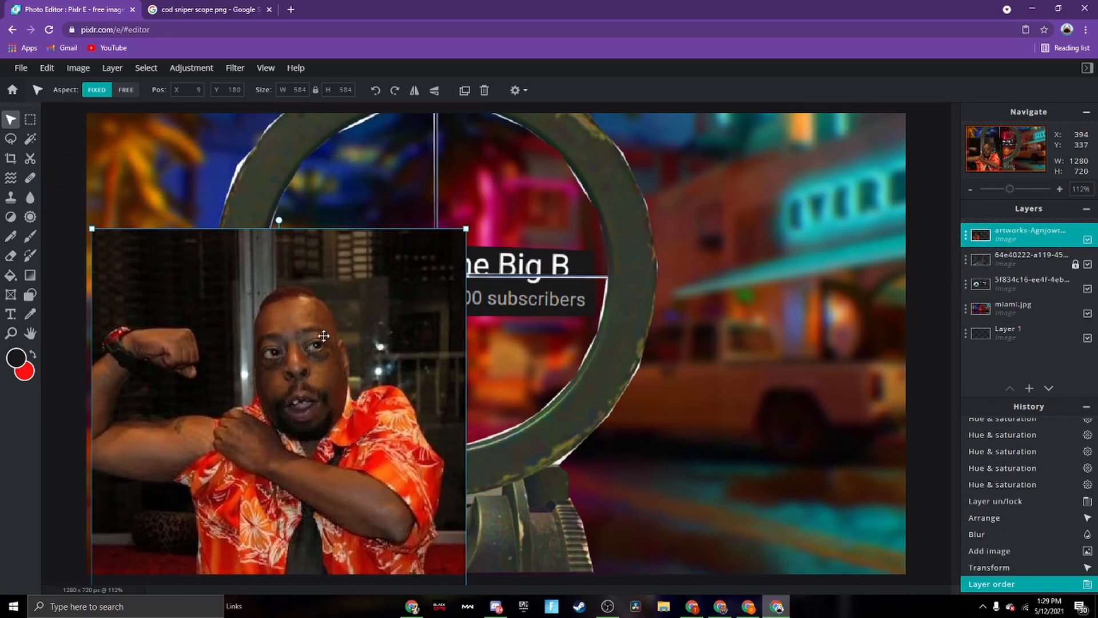
# Move the man's photo to the canvas's lower-right corner and resize it to 517 px square.
pyautogui.moveTo(355, 335); pyautogui.dragTo(770, 309)
pyautogui.rightClick(548, 324)
pyautogui.click(519, 342)
pyautogui.moveTo(532, 200); pyautogui.dragTo(576, 223)
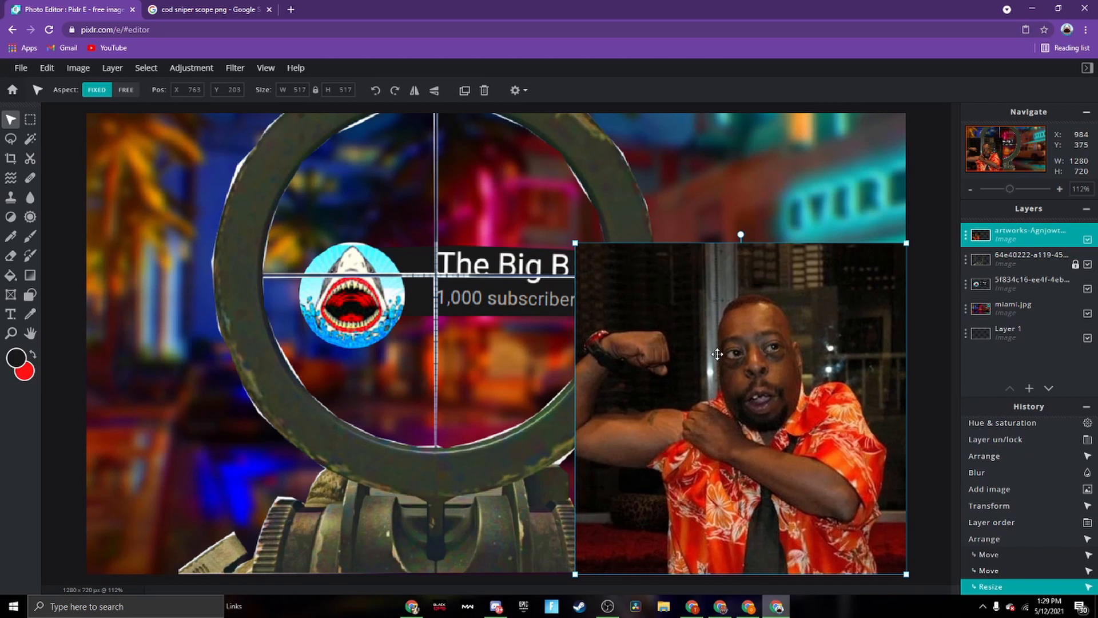
# Trace a polygonal Lasso selection around the man's arm, head and shirt, leaving out the photo's dark background.
pyautogui.rightClick(717, 357)
pyautogui.click(10, 138)
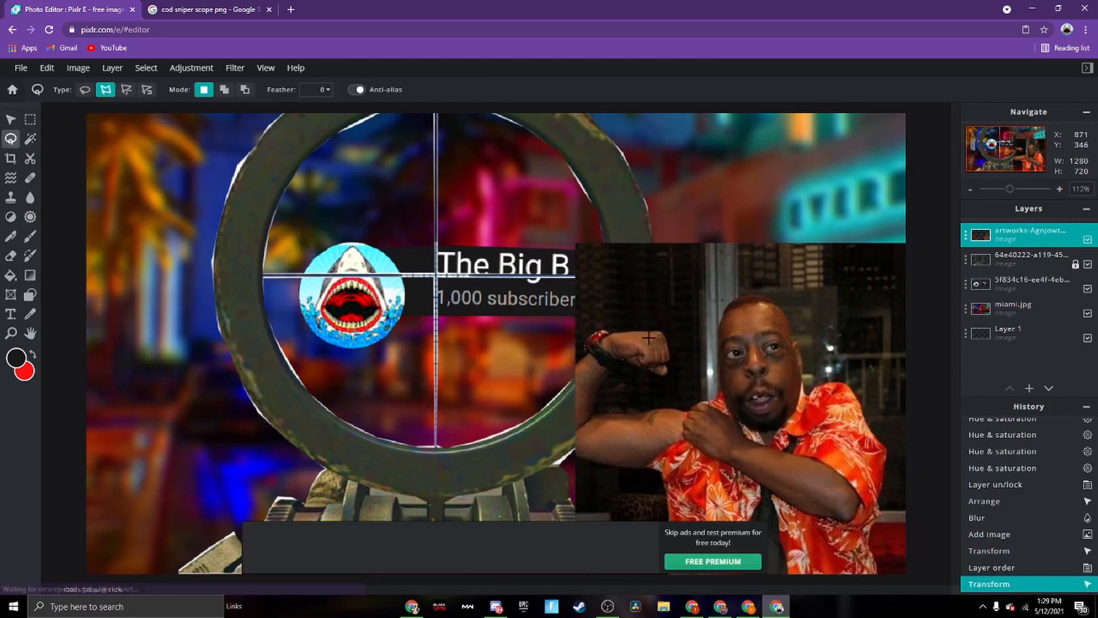
pyautogui.scroll(2, 668, 374)
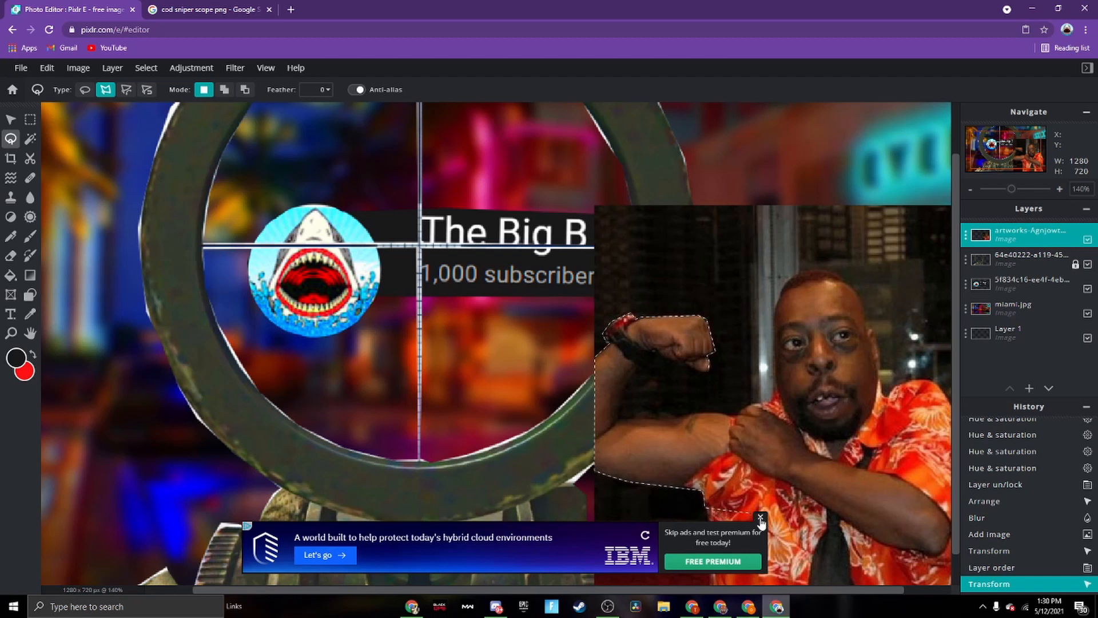
pyautogui.click(760, 516)
pyautogui.scroll(-2, 746, 400)
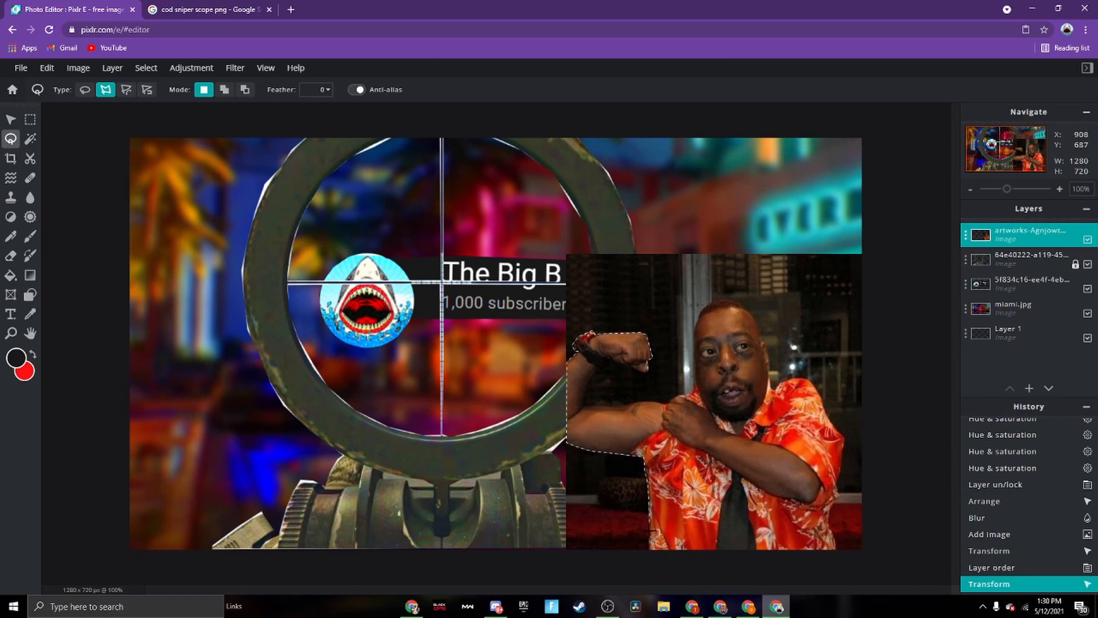
pyautogui.click(649, 551)
pyautogui.scroll(-1, 817, 541)
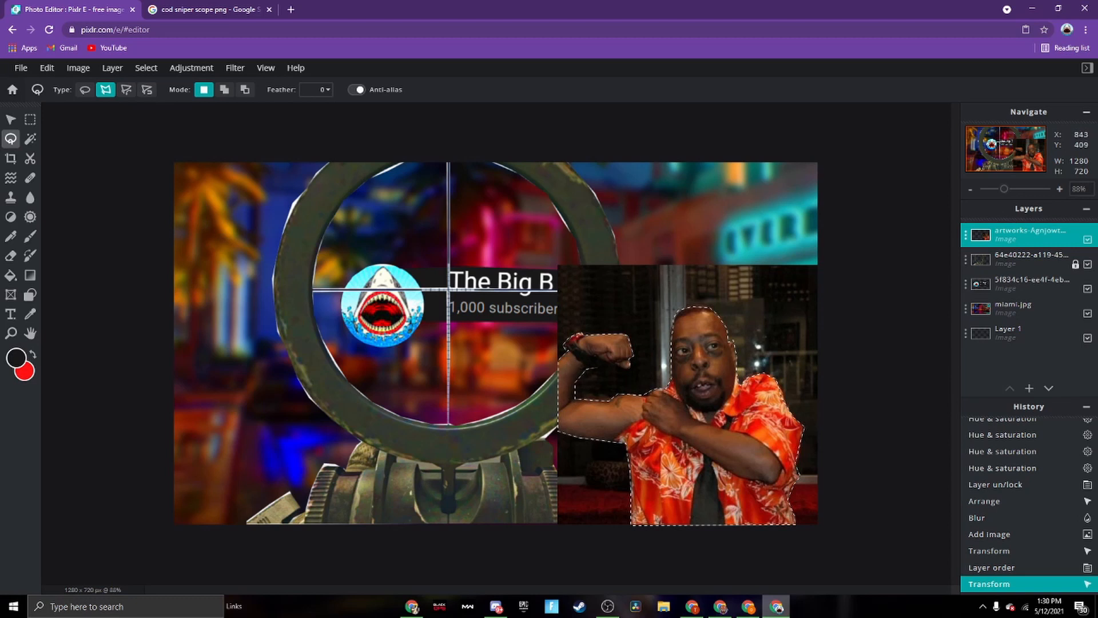
pyautogui.click(623, 367)
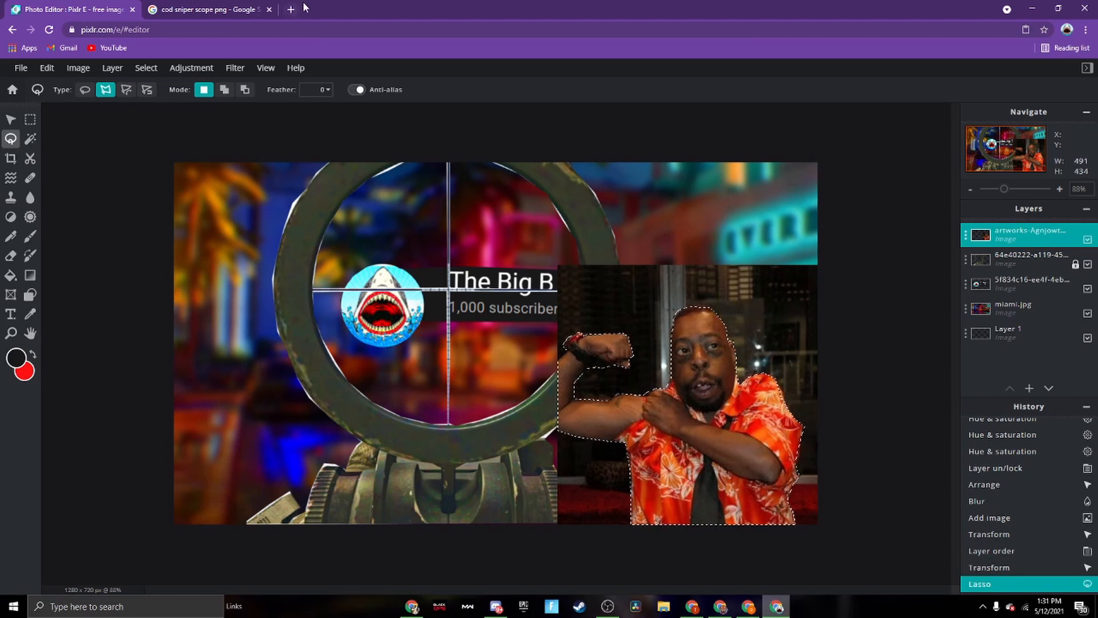
# Cut the selected man out of the photo and delete the leftover photo layer.
pyautogui.click(47, 67)
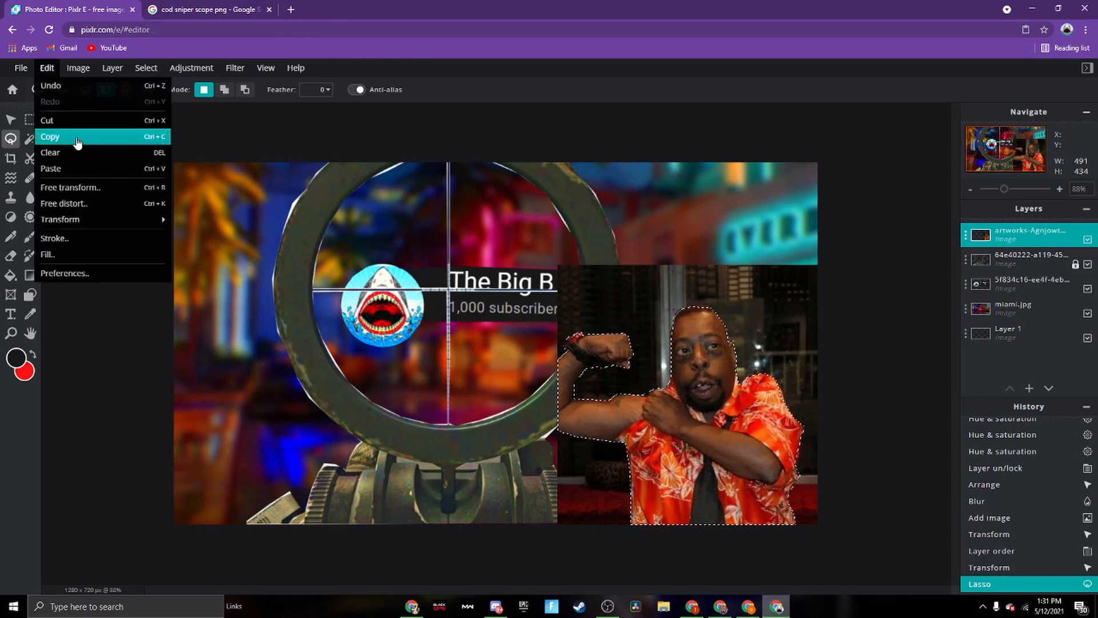
pyautogui.click(69, 119)
pyautogui.click(1019, 240)
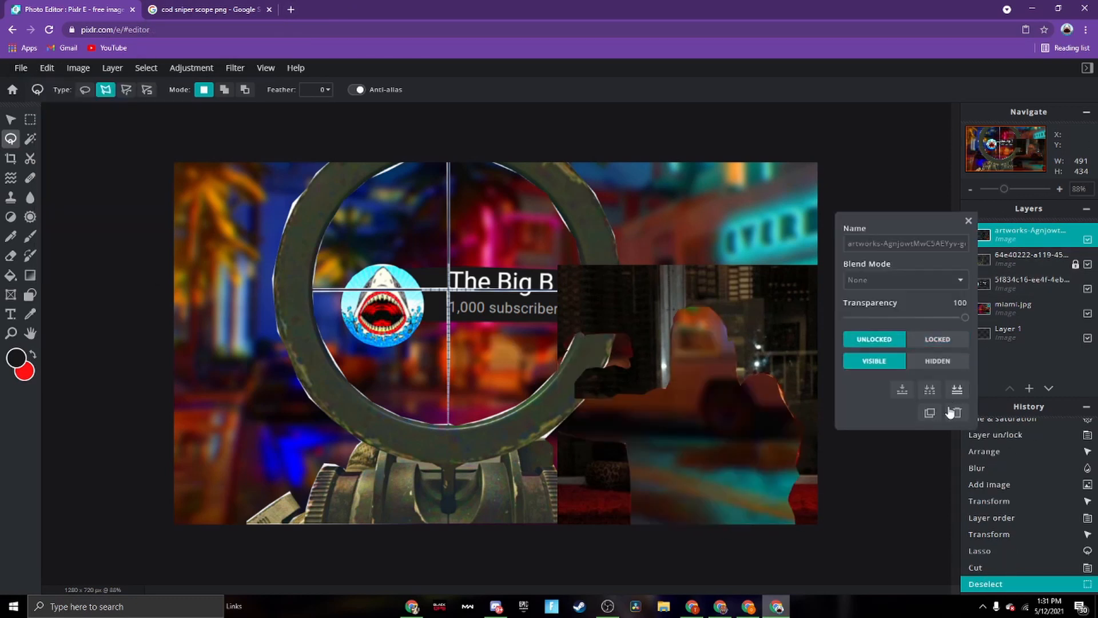
pyautogui.click(956, 413)
# Paste the man's cutout, place it at the canvas's lower-right corner and enlarge it to 541 by 478 px.
pyautogui.click(47, 68)
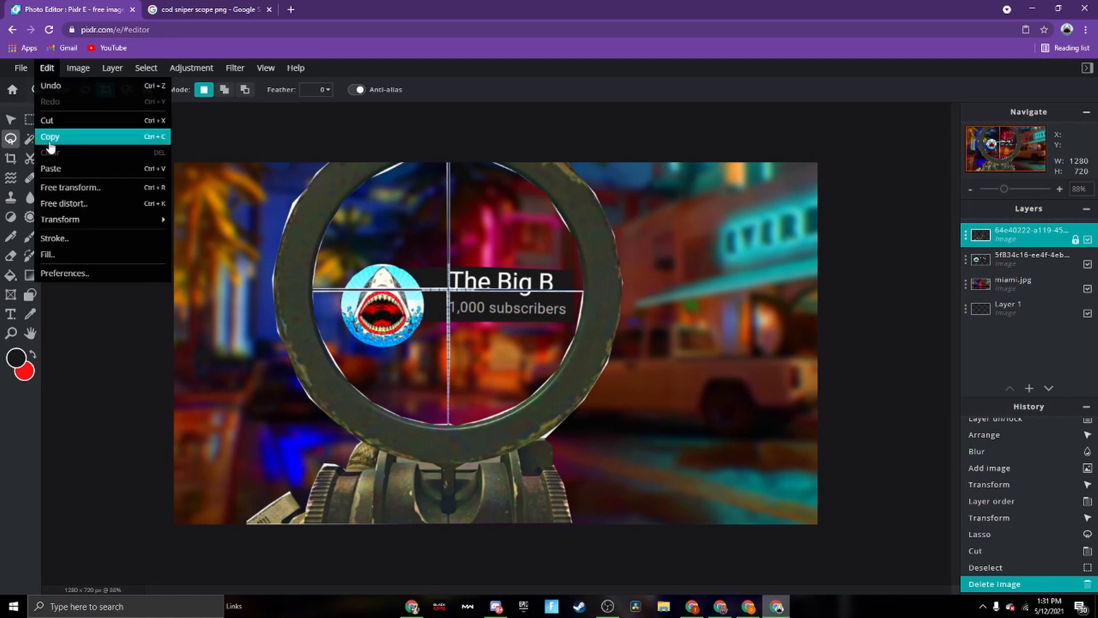
pyautogui.click(50, 168)
pyautogui.click(12, 119)
pyautogui.moveTo(524, 293); pyautogui.dragTo(734, 377)
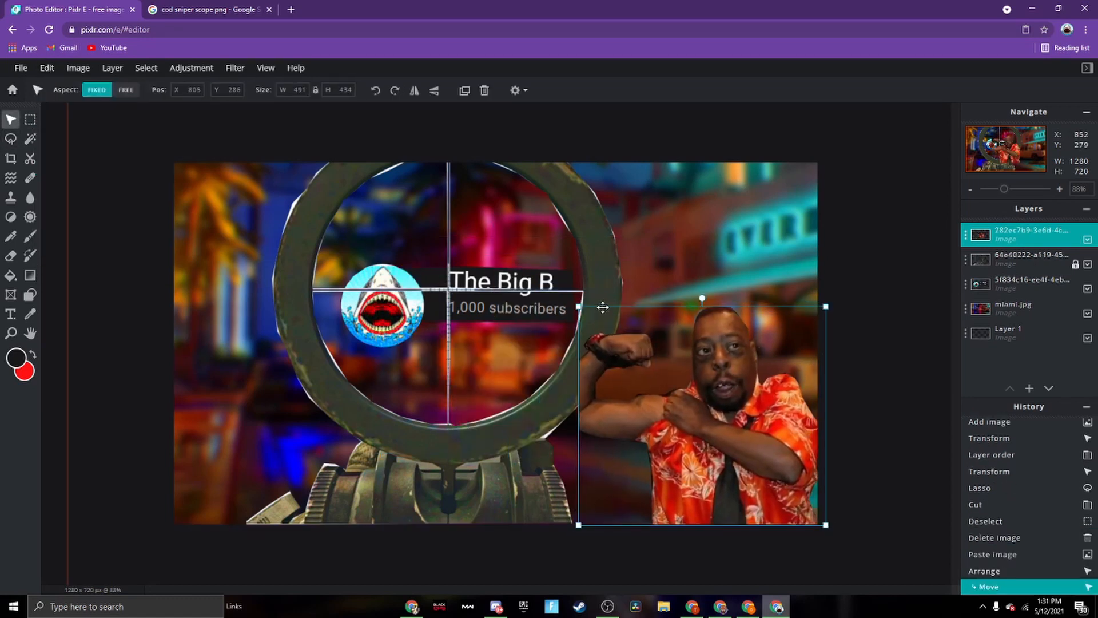
pyautogui.moveTo(581, 306); pyautogui.dragTo(554, 294)
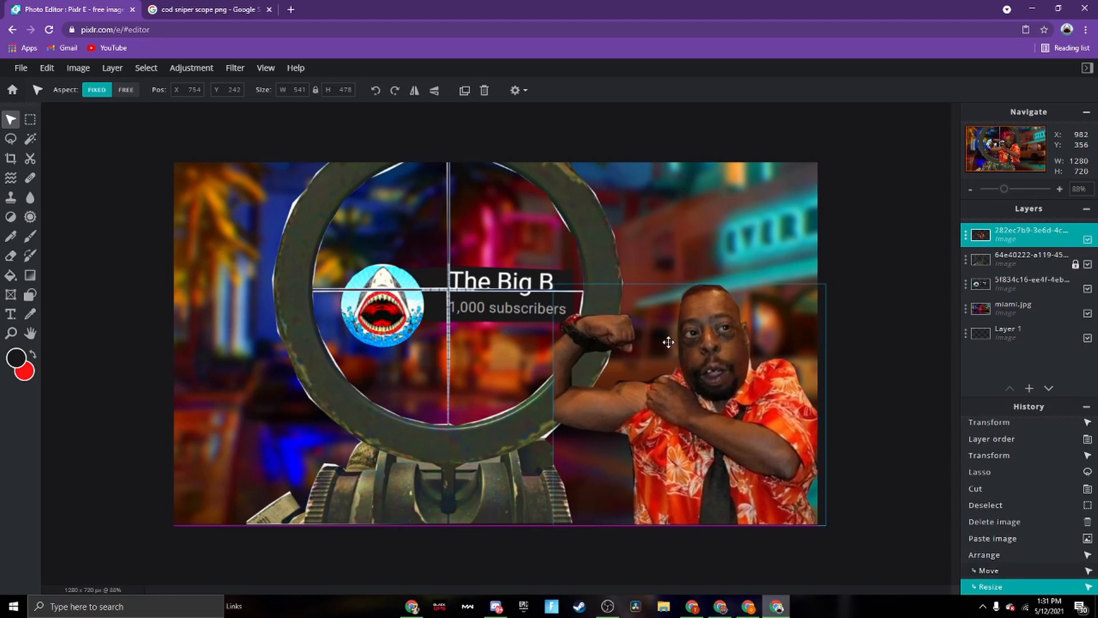
pyautogui.click(674, 342)
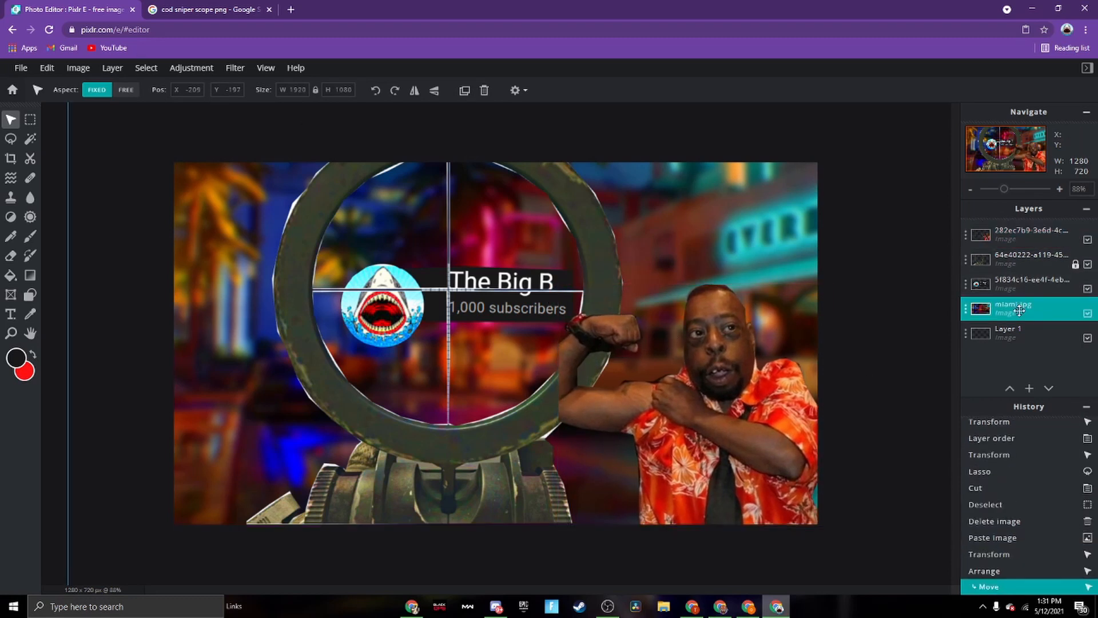
# Unlock the sniper scope layer and move it above the man's cutout layer.
pyautogui.moveTo(1019, 307)
pyautogui.mouseDown()
pyautogui.moveTo(1023, 240)
pyautogui.moveTo(1027, 310)
pyautogui.mouseUp()
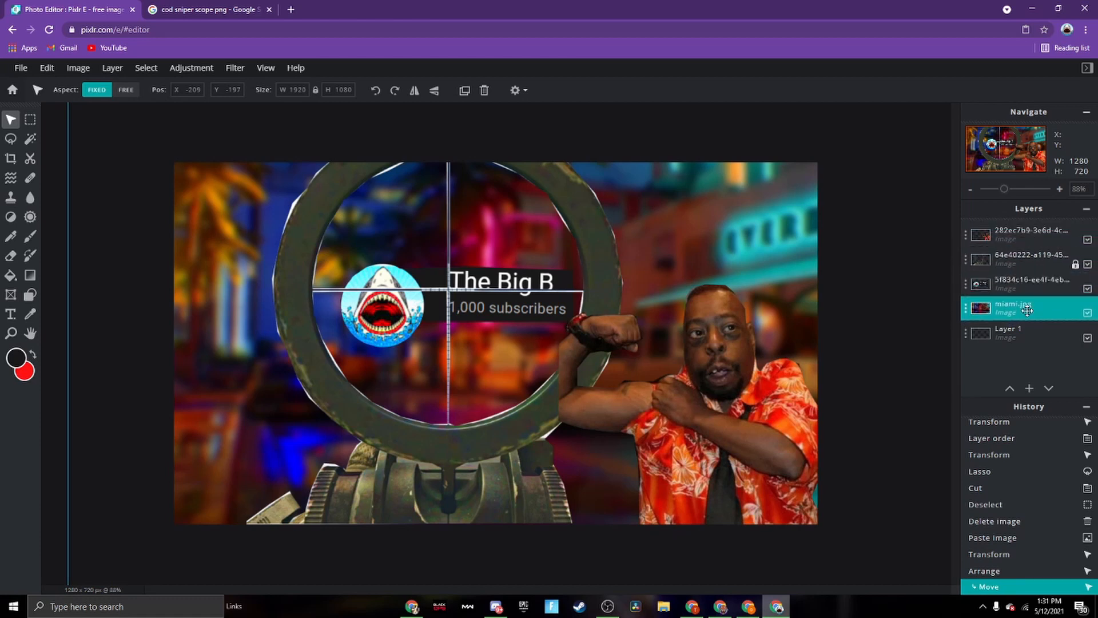
pyautogui.click(1012, 256)
pyautogui.rightClick(1013, 259)
pyautogui.click(873, 337)
pyautogui.moveTo(998, 258); pyautogui.dragTo(999, 233)
pyautogui.click(880, 306)
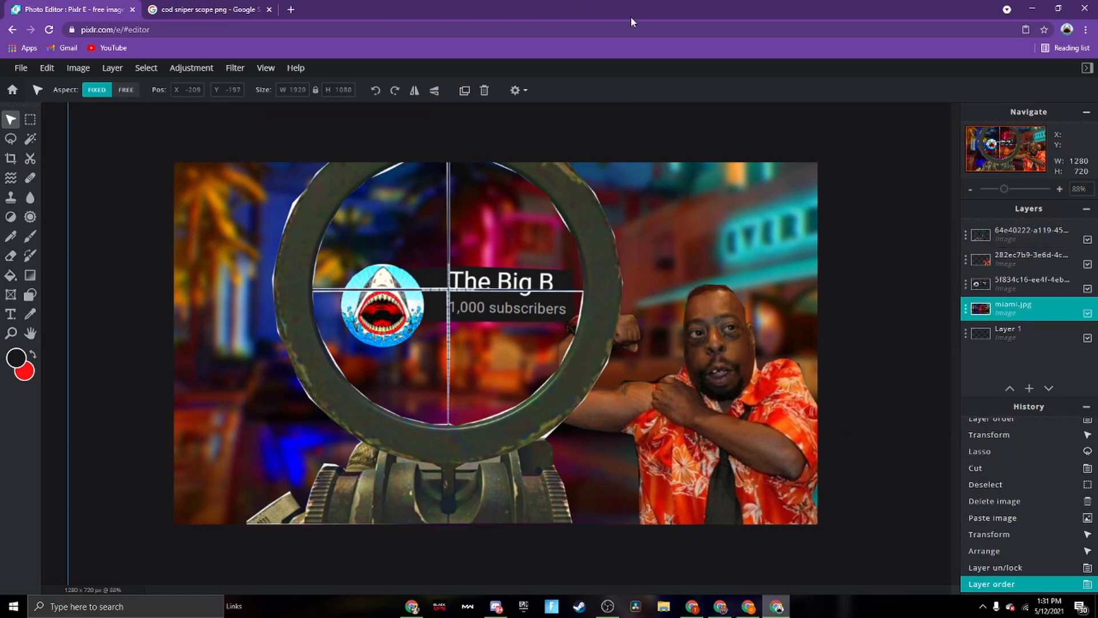
# Select the man's cutout and apply a Hue & saturation adjustment with saturation set to 100.
pyautogui.click(788, 440)
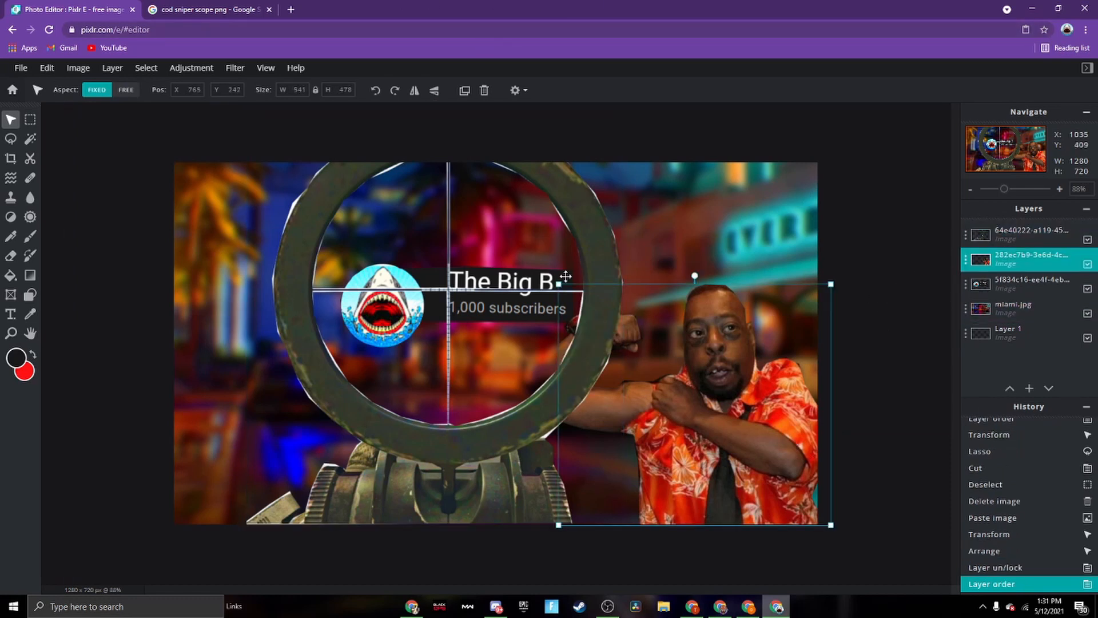
pyautogui.click(191, 69)
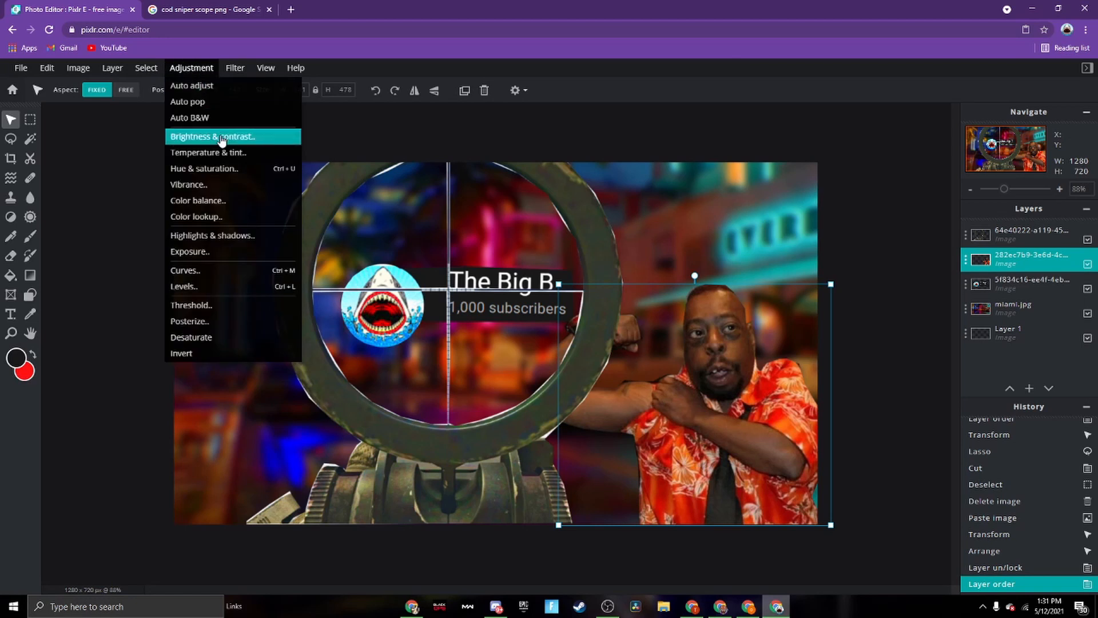
pyautogui.click(223, 170)
pyautogui.moveTo(548, 368); pyautogui.dragTo(714, 360)
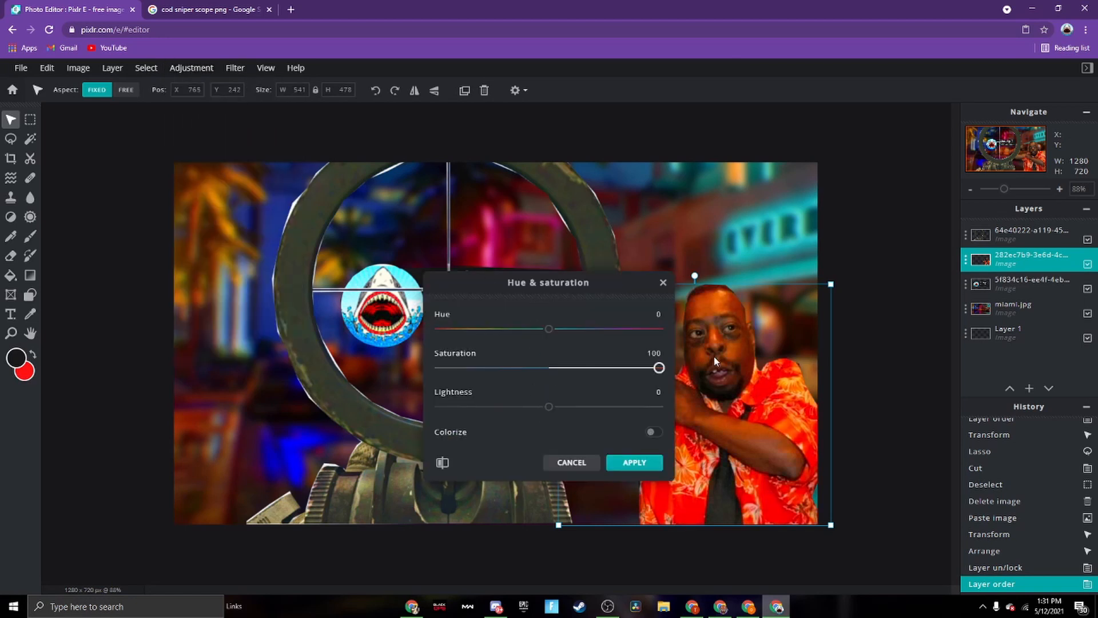
pyautogui.click(633, 461)
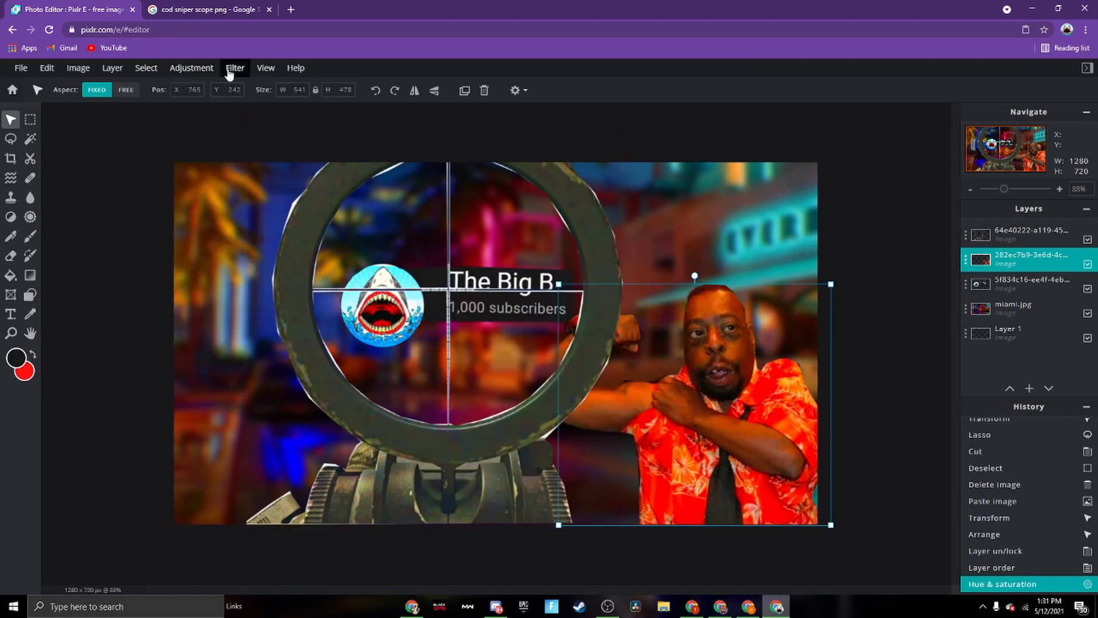
# Apply another Hue & saturation adjustment to the man's cutout with saturation set to 40.
pyautogui.click(191, 67)
pyautogui.click(221, 170)
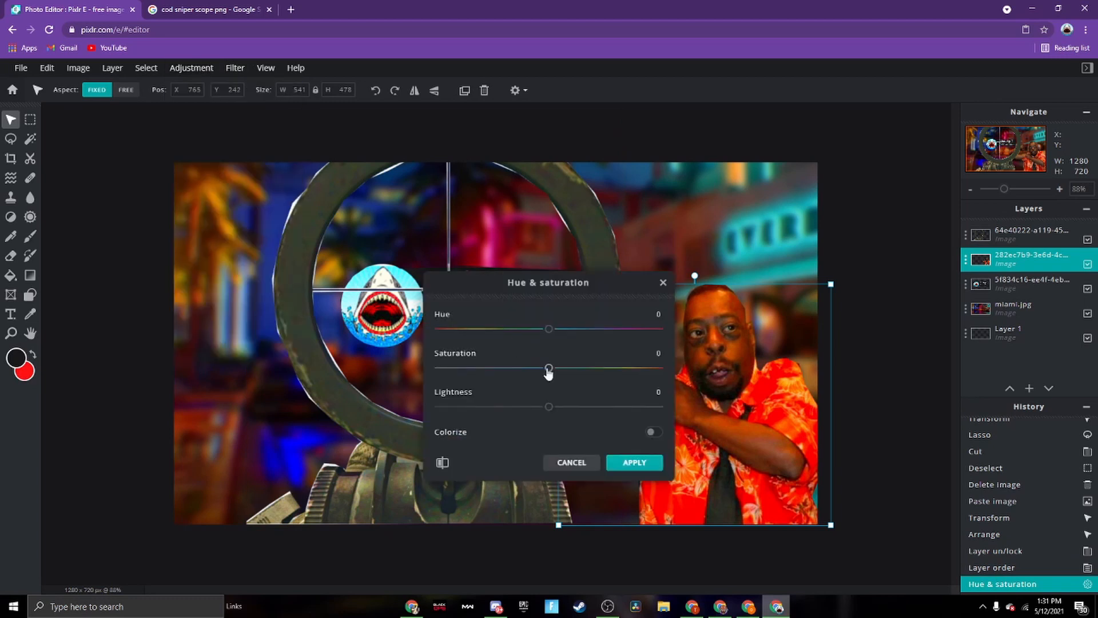
pyautogui.moveTo(549, 368); pyautogui.dragTo(592, 370)
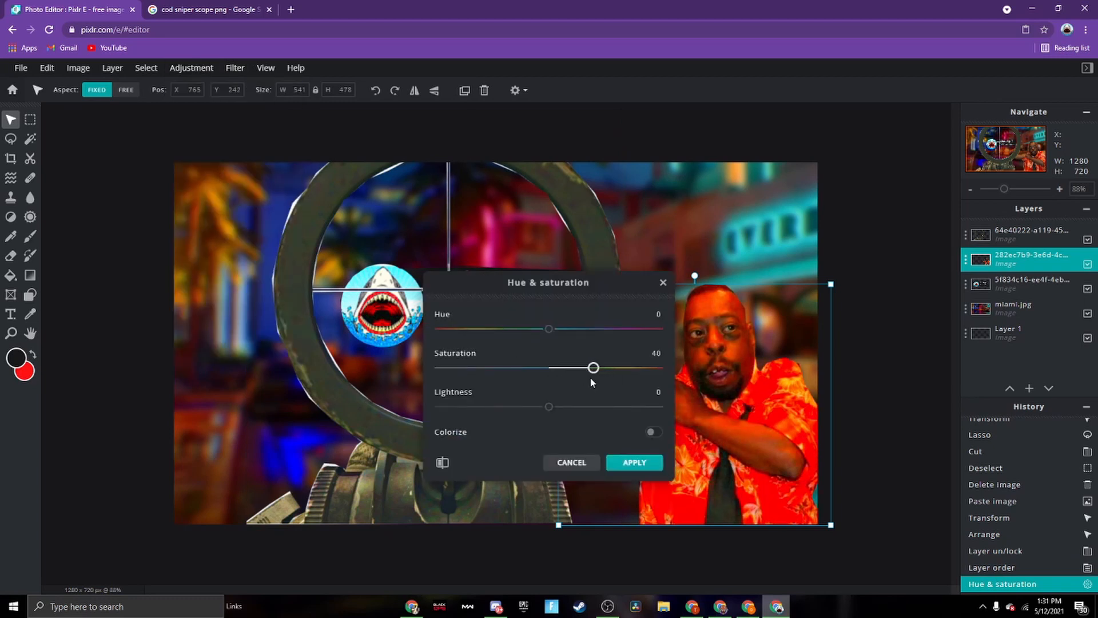
pyautogui.click(633, 461)
pyautogui.click(890, 417)
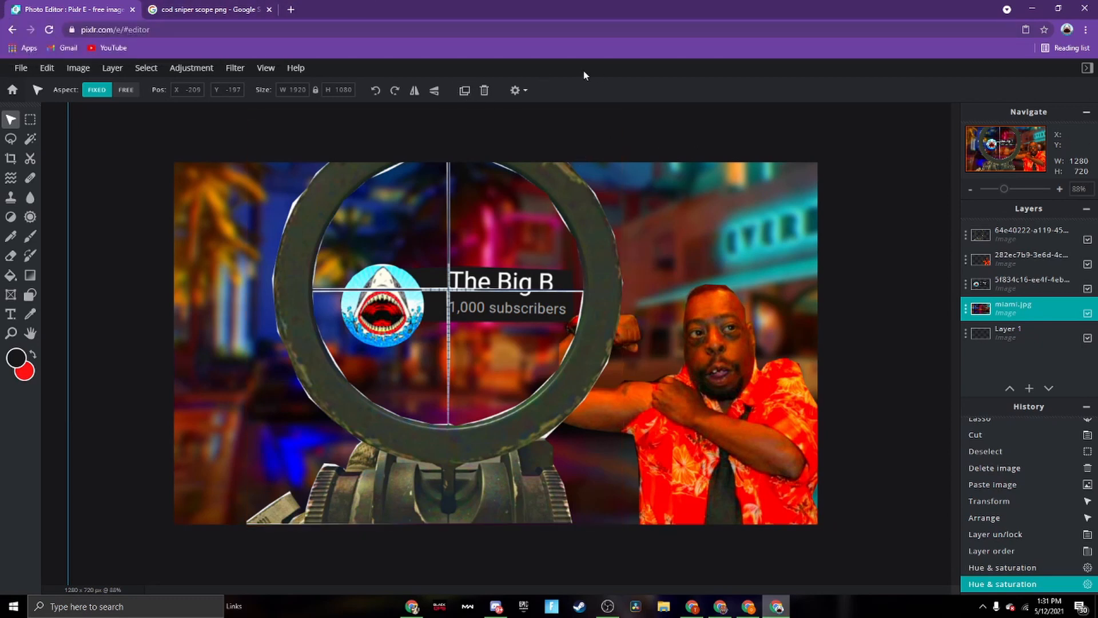
# Add a text layer across the middle of the canvas and clear its placeholder text.
pyautogui.click(10, 314)
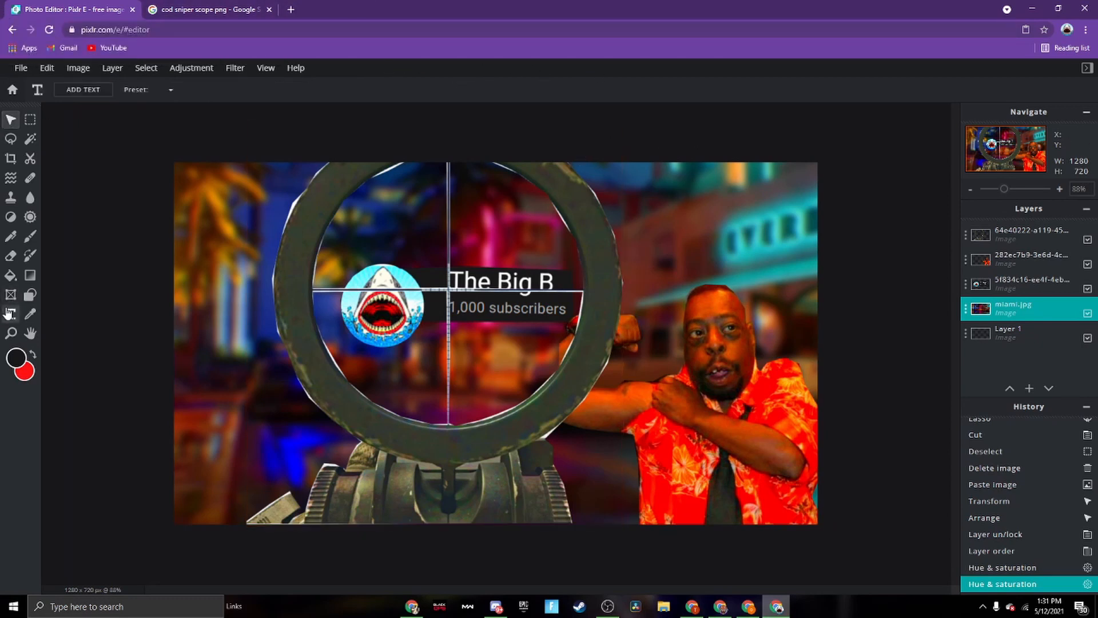
pyautogui.click(98, 91)
pyautogui.moveTo(286, 328); pyautogui.dragTo(609, 331)
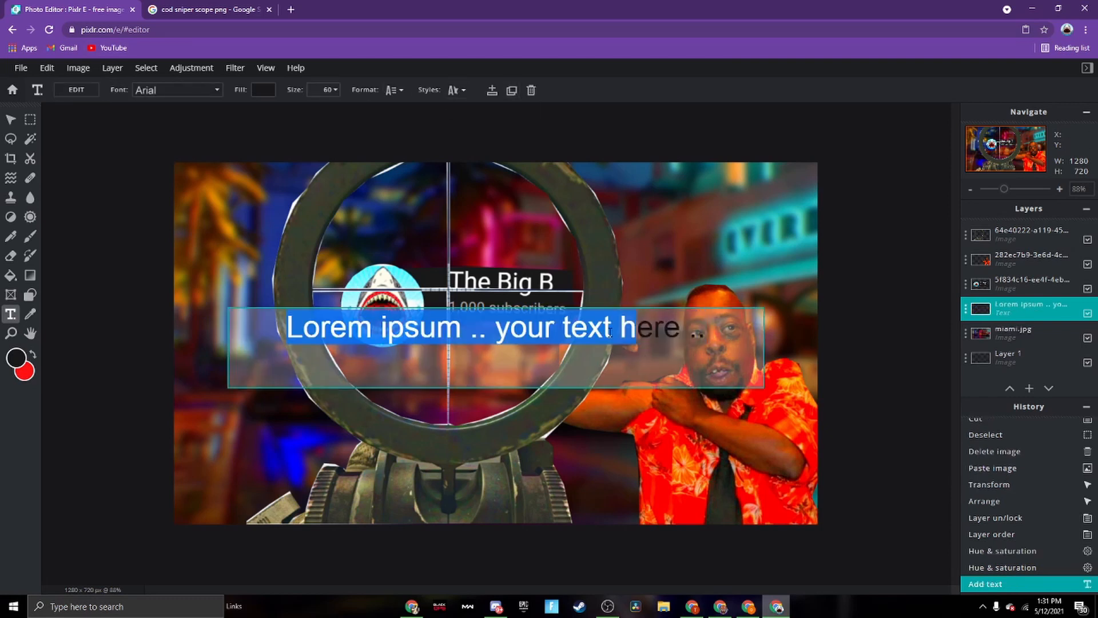
pyautogui.moveTo(709, 328); pyautogui.dragTo(238, 326)
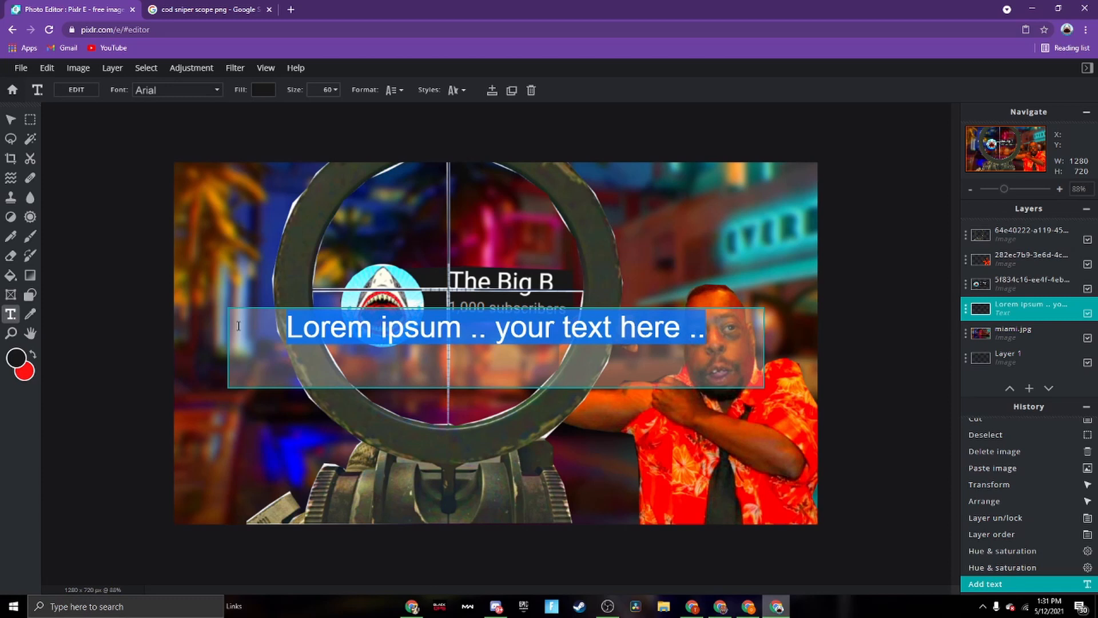
pyautogui.press('BackSpace')
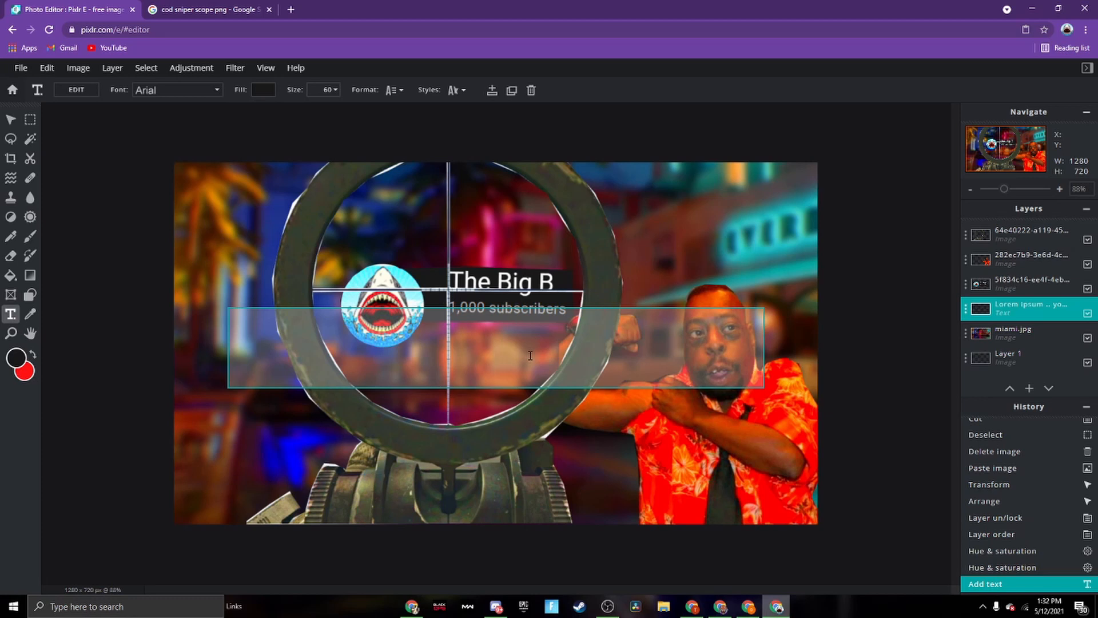
# Enter "Finally" as the text and move it above the man's head.
pyautogui.write('W')
pyautogui.press('BackSpace')
pyautogui.write('Fian;;')
pyautogui.press('BackSpace')
pyautogui.press('BackSpace')
pyautogui.write('lly')
pyautogui.press('BackSpace')
pyautogui.press('BackSpace')
pyautogui.press('BackSpace')
pyautogui.press('BackSpace')
pyautogui.press('BackSpace')
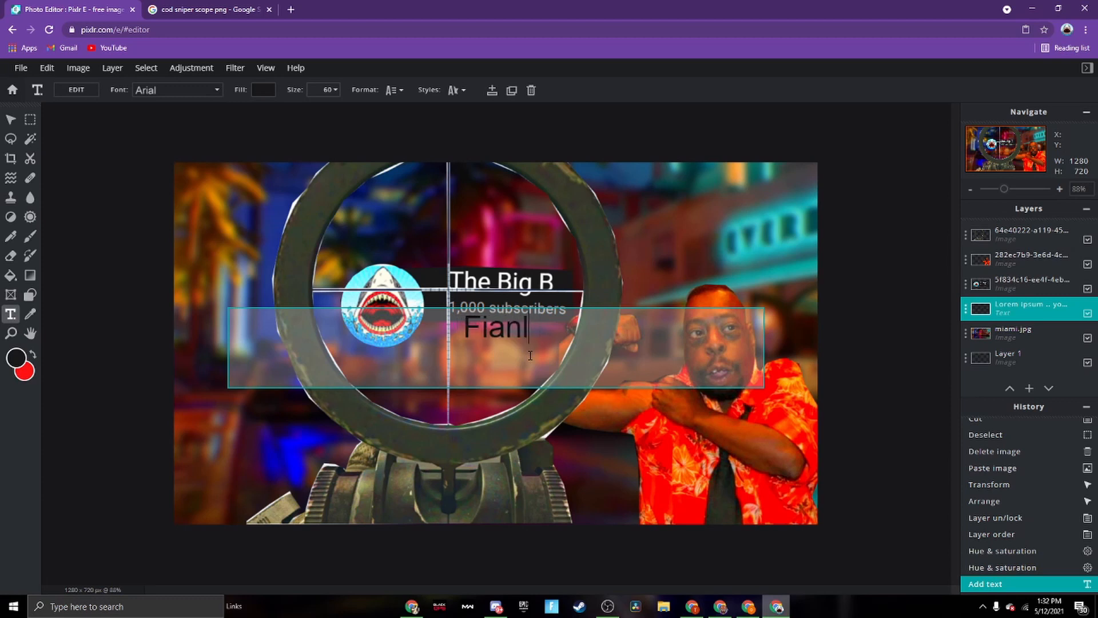
pyautogui.write('nally')
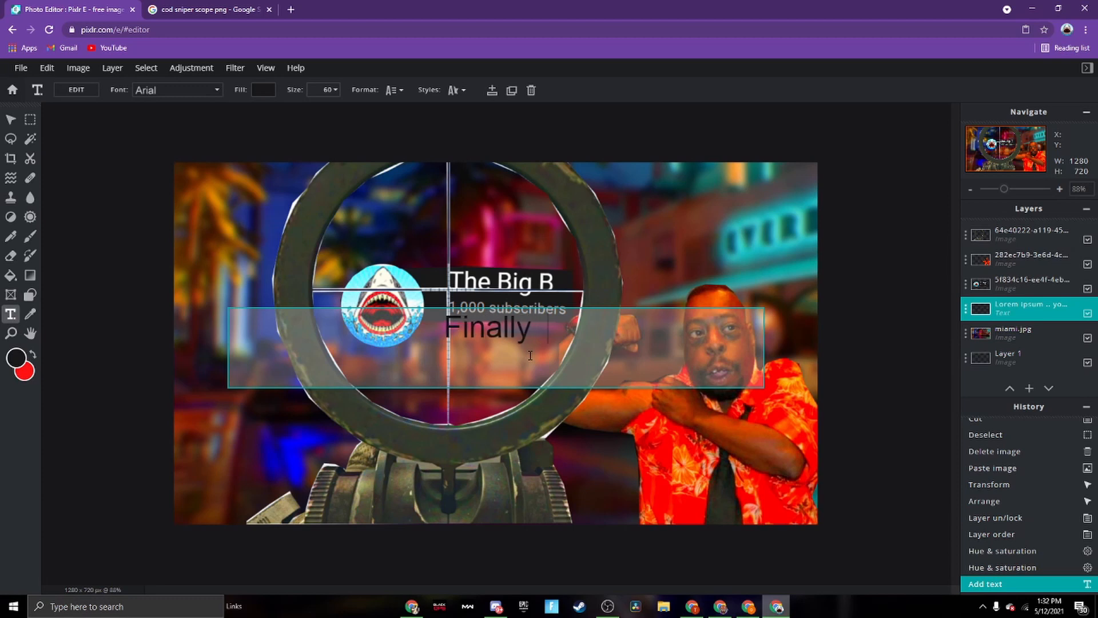
pyautogui.press('BackSpace')
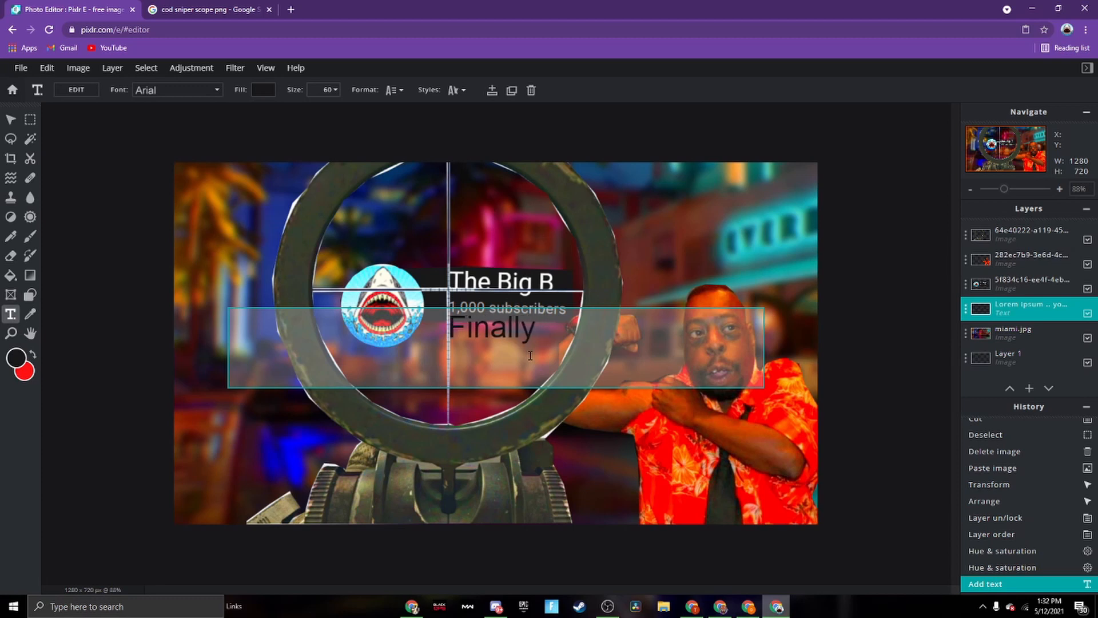
pyautogui.press('BackSpace')
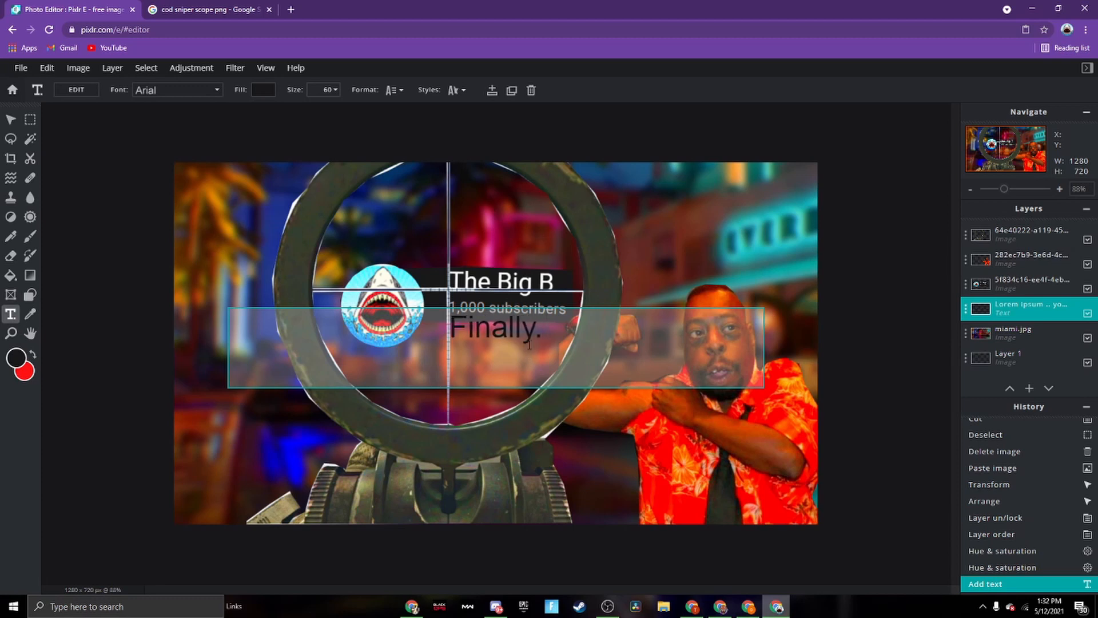
pyautogui.click(530, 397)
pyautogui.moveTo(486, 327); pyautogui.dragTo(688, 243)
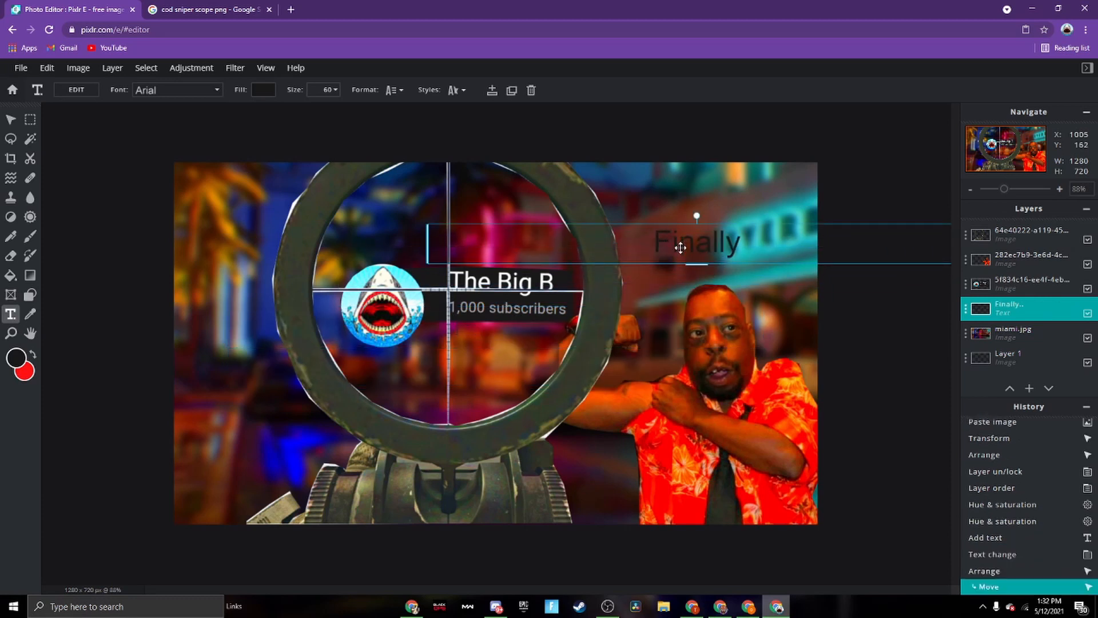
# Change the font of the "Finally" text to Father and Son.
pyautogui.click(191, 90)
pyautogui.scroll(-5, 189, 286)
pyautogui.click(249, 142)
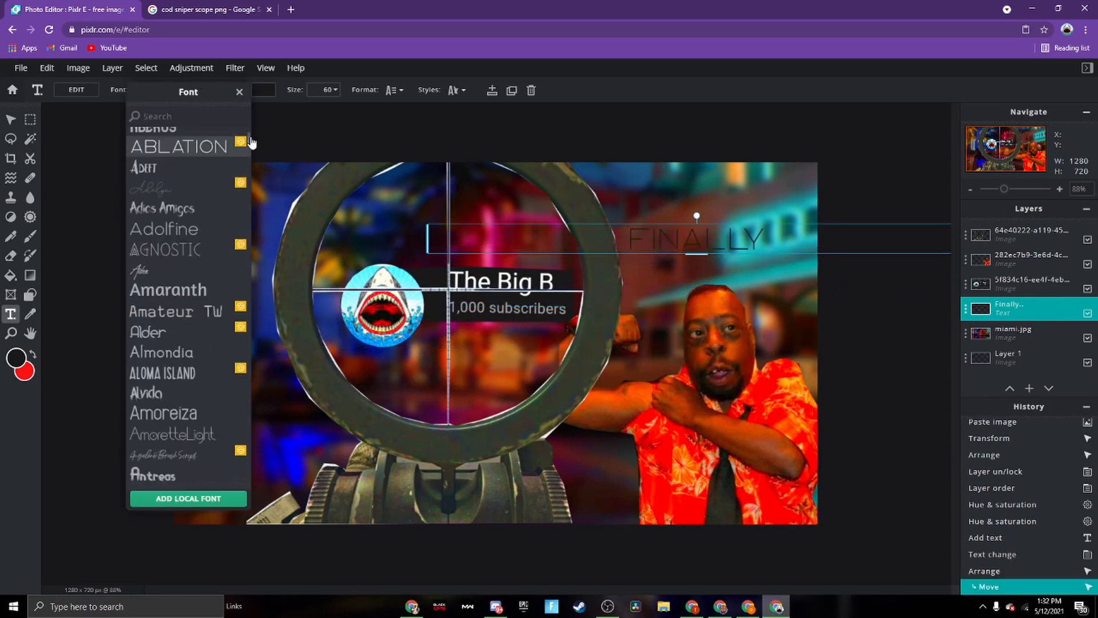
pyautogui.moveTo(249, 143); pyautogui.dragTo(245, 238)
pyautogui.click(140, 426)
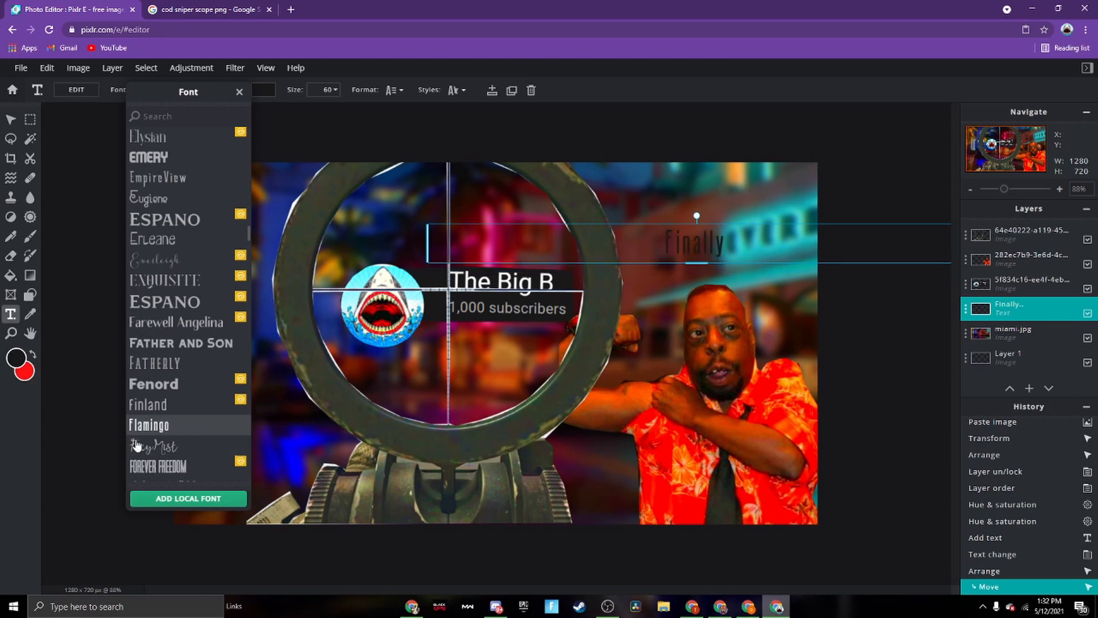
pyautogui.click(172, 343)
pyautogui.click(147, 404)
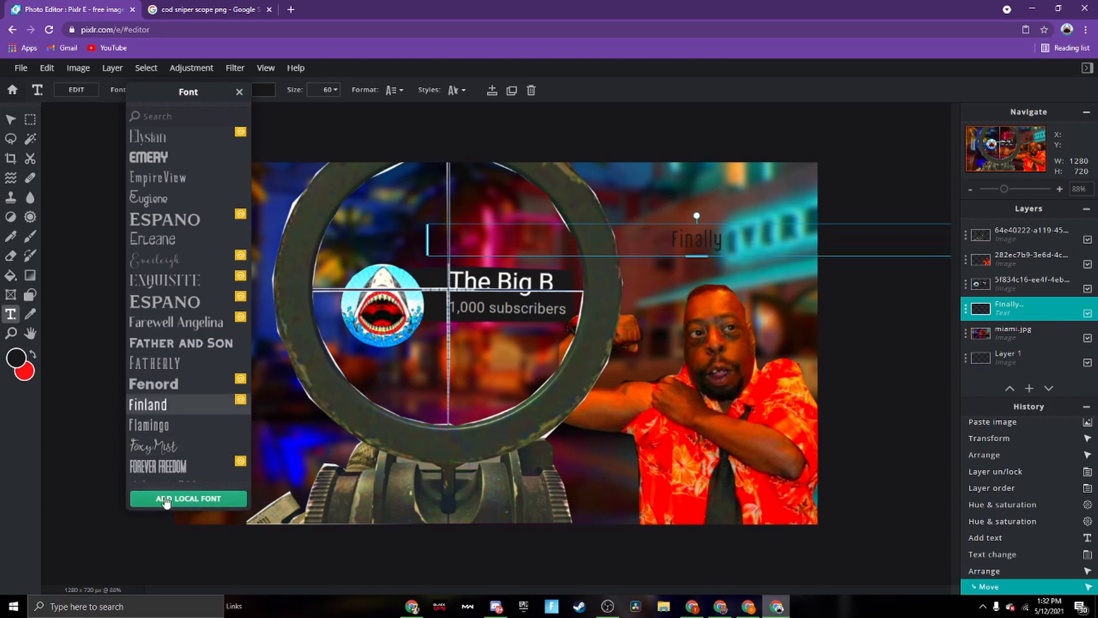
pyautogui.click(190, 343)
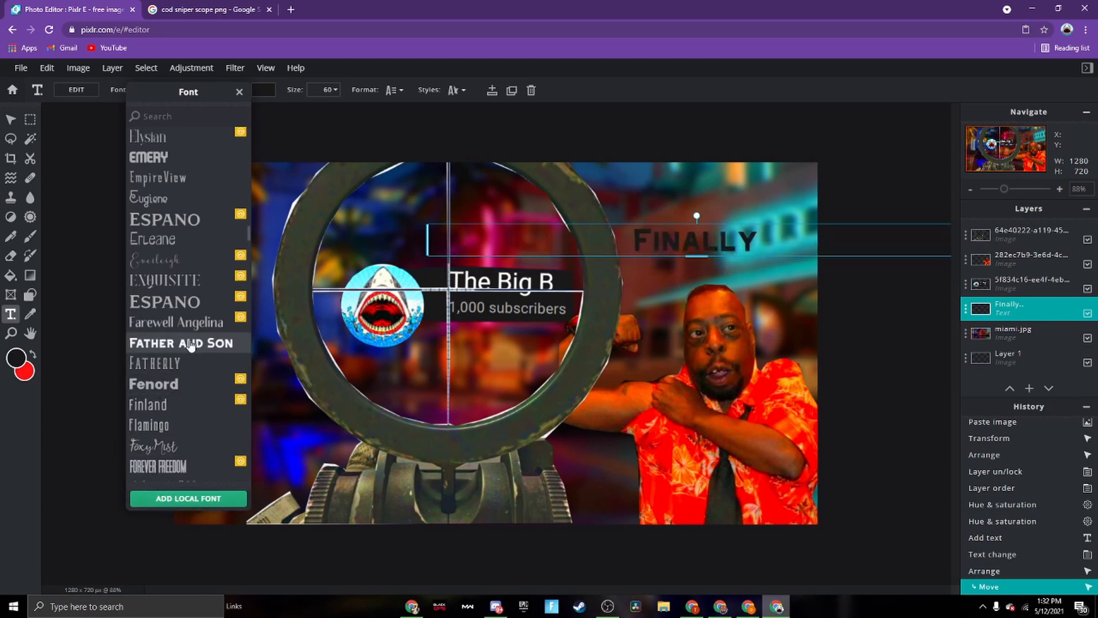
pyautogui.press('Return')
# Select the "Finally" text and open the gradient options for its fill.
pyautogui.click(743, 247)
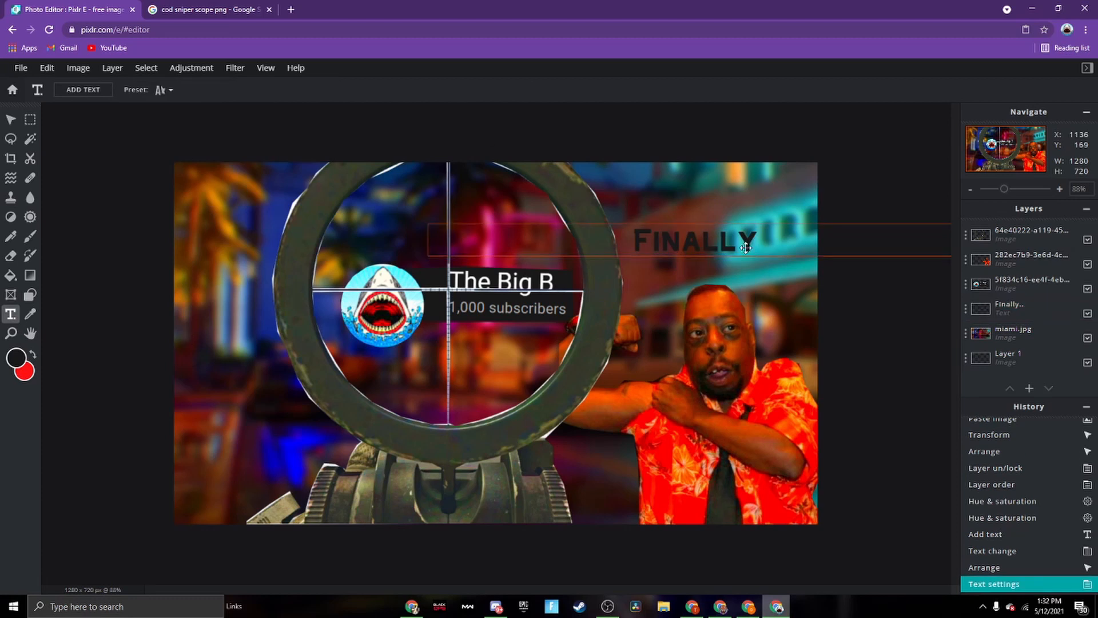
pyautogui.click(255, 90)
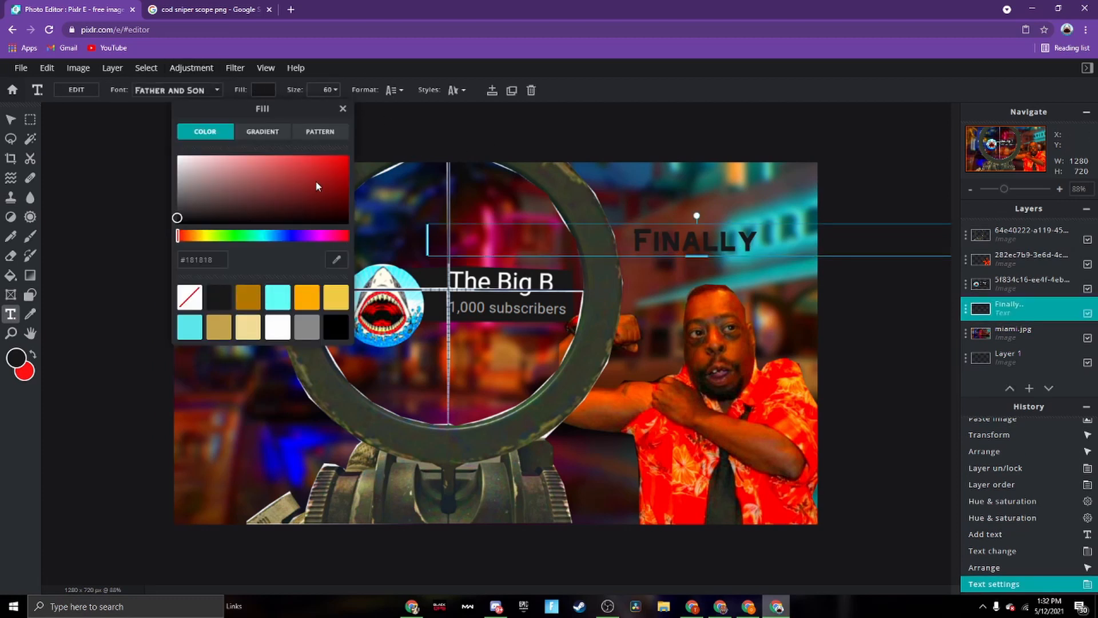
pyautogui.click(276, 133)
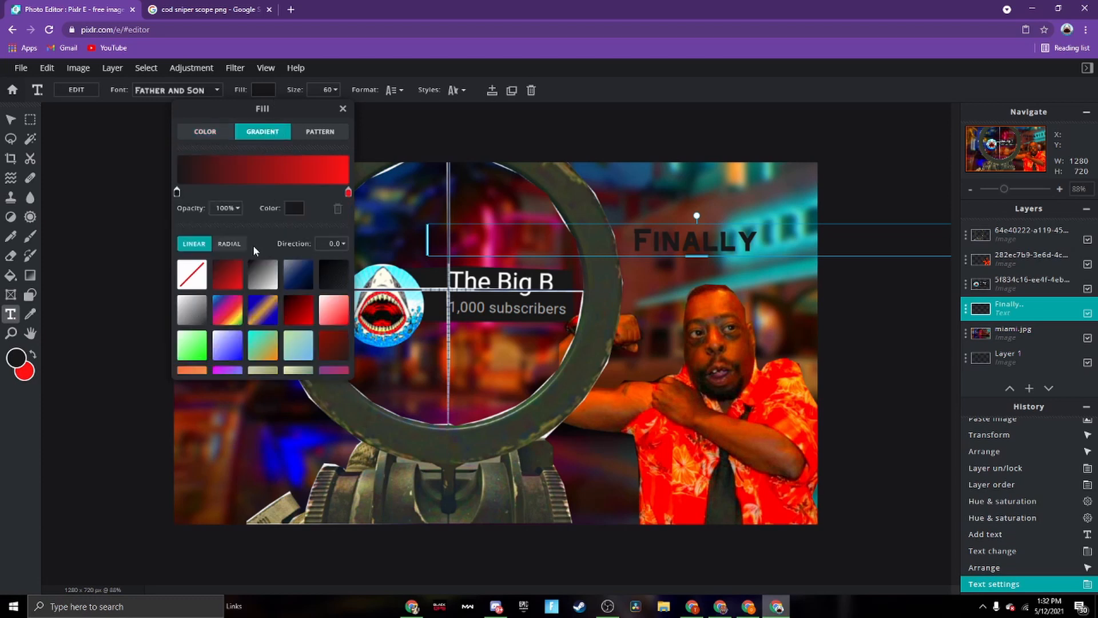
# Try out several linear gradient presets as the fill of the "Finally" text.
pyautogui.click(228, 276)
pyautogui.click(261, 276)
pyautogui.click(331, 280)
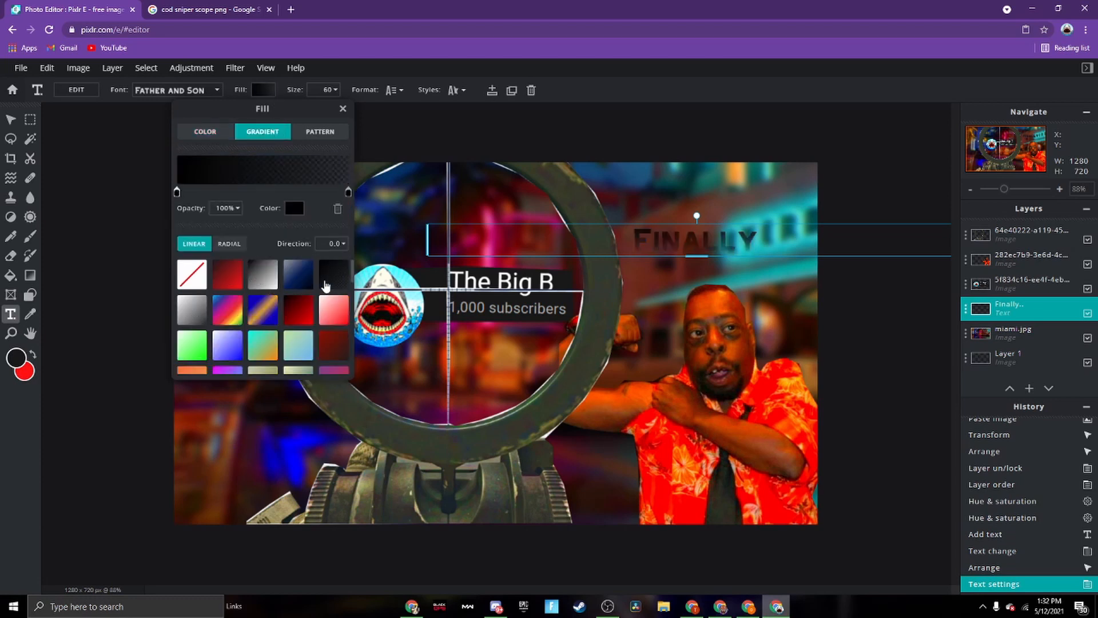
pyautogui.click(304, 310)
pyautogui.click(276, 310)
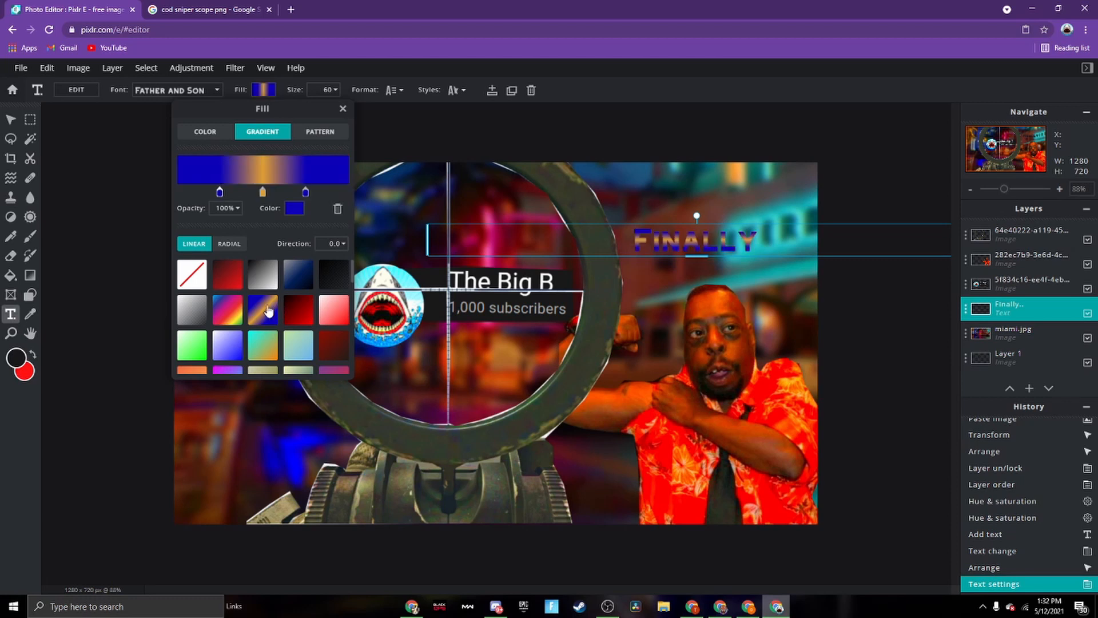
pyautogui.click(237, 314)
pyautogui.click(224, 338)
pyautogui.click(195, 339)
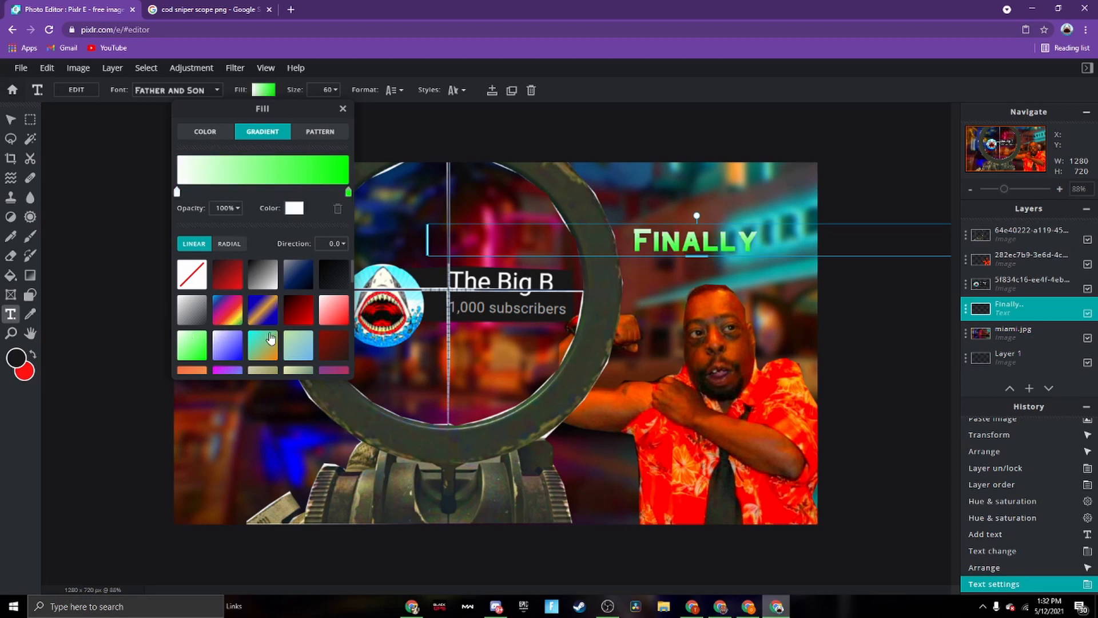
pyautogui.click(268, 339)
pyautogui.click(217, 339)
pyautogui.scroll(-3, 313, 322)
pyautogui.click(287, 314)
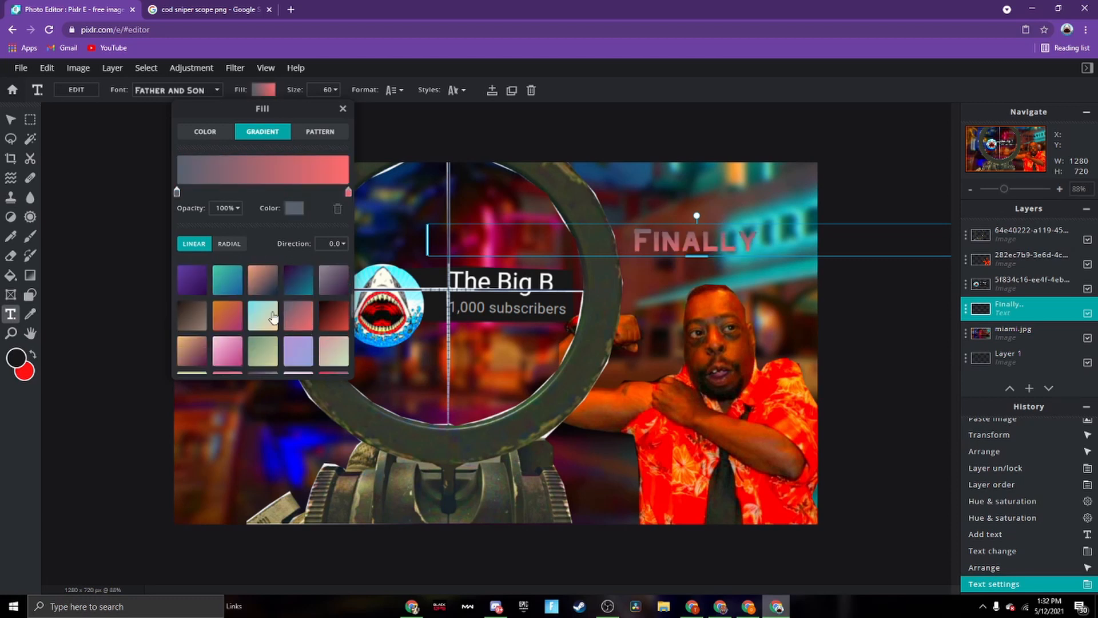
pyautogui.click(239, 293)
pyautogui.scroll(3, 286, 309)
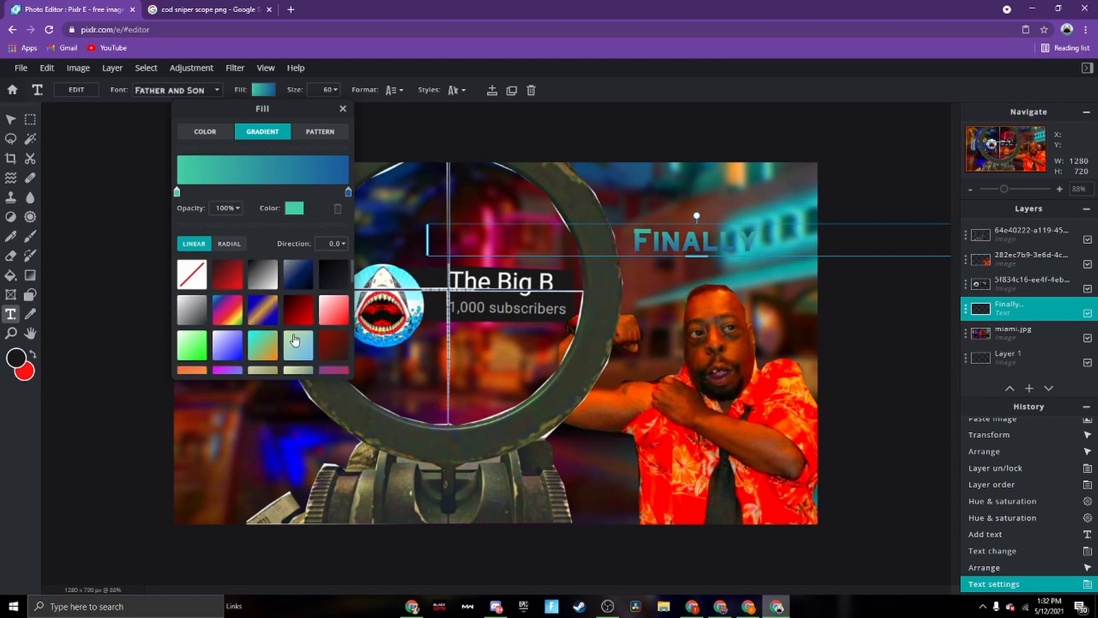
pyautogui.scroll(-2, 318, 328)
pyautogui.click(328, 281)
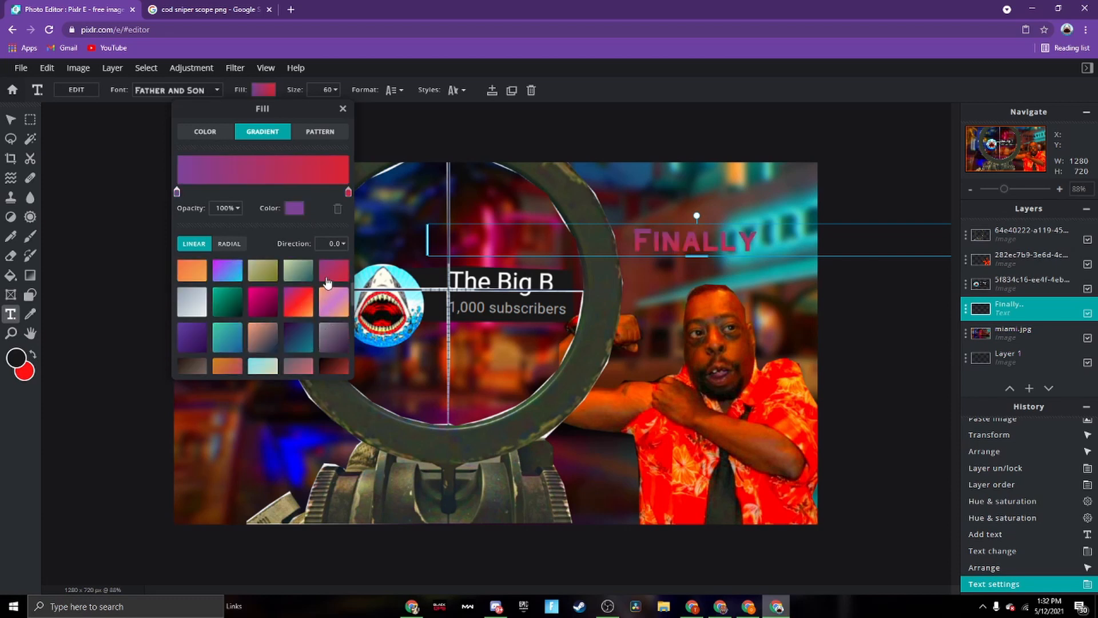
pyautogui.scroll(3, 322, 349)
pyautogui.click(327, 308)
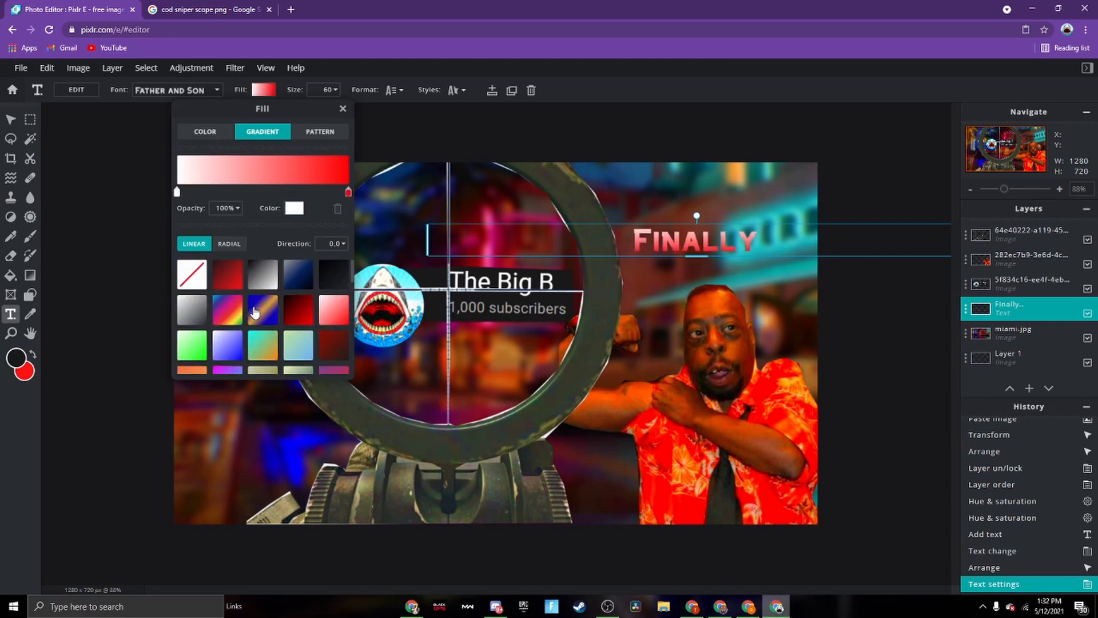
# Fill the "Finally" text with the black-to-red gradient preset and move it into the upper part of the scope.
pyautogui.click(295, 309)
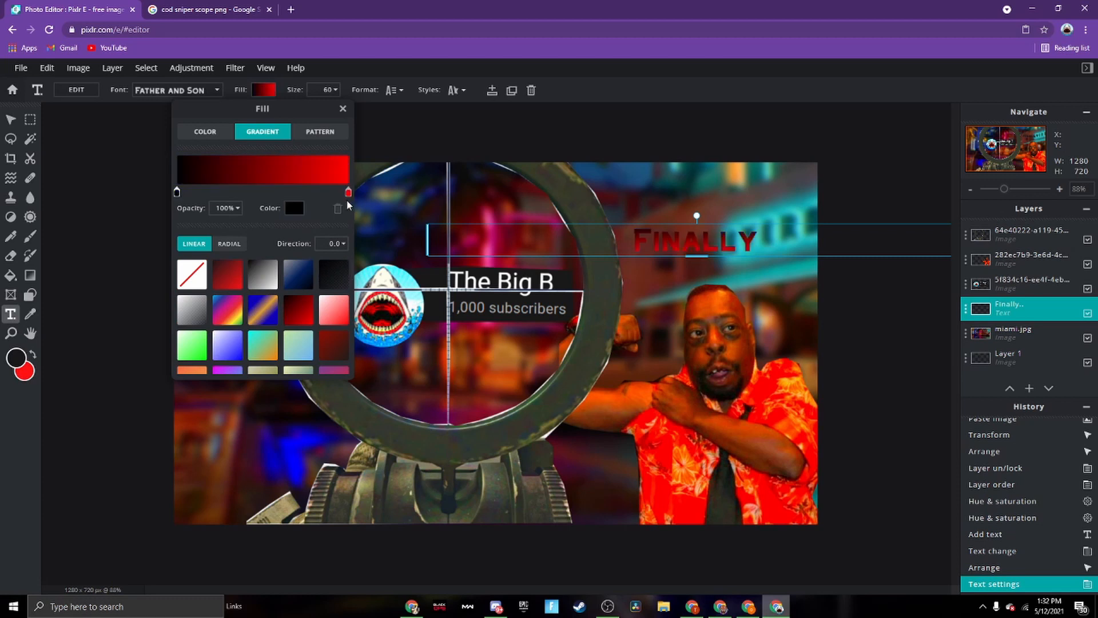
pyautogui.click(740, 238)
pyautogui.moveTo(740, 238); pyautogui.dragTo(493, 233)
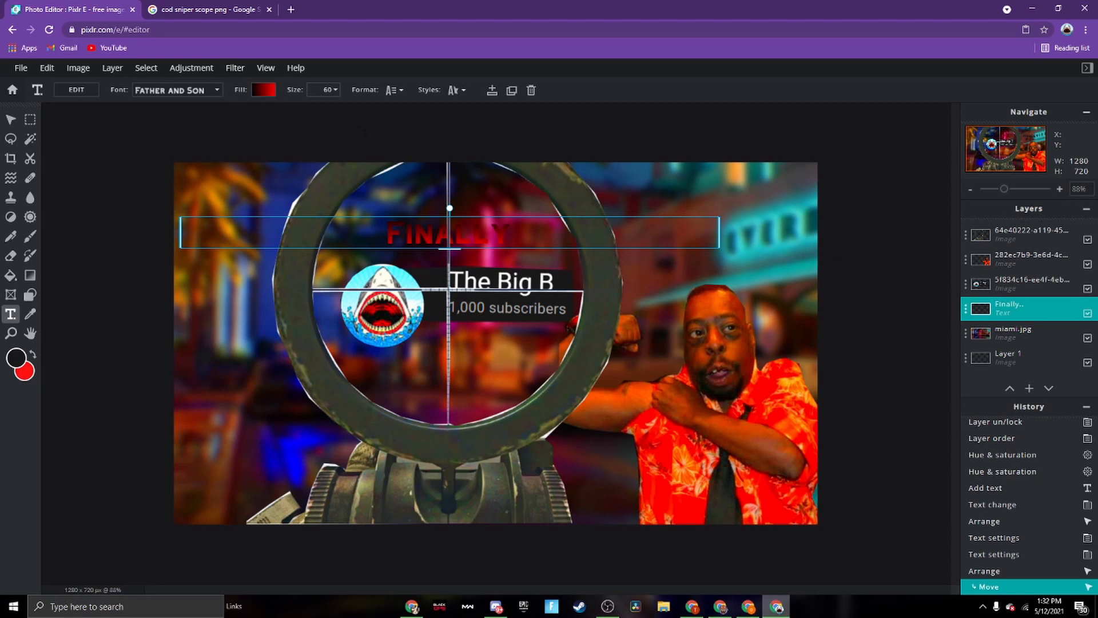
# Set the "Finally" text size to 145 and shift the text slightly upward within the scope.
pyautogui.click(327, 92)
pyautogui.moveTo(259, 114); pyautogui.dragTo(279, 115)
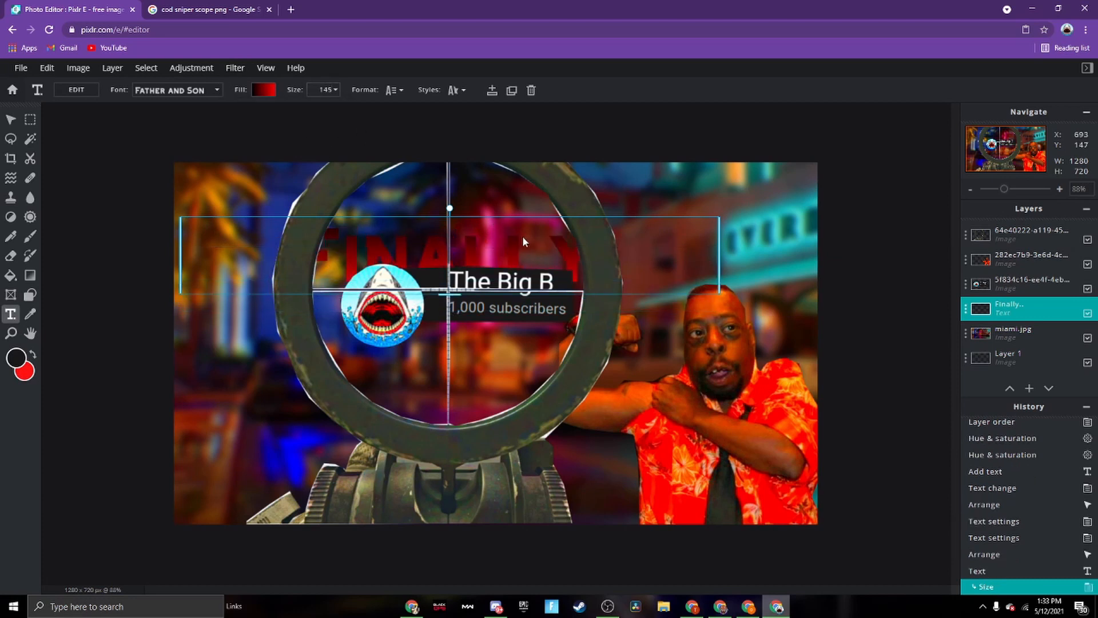
pyautogui.moveTo(523, 235)
pyautogui.mouseDown()
pyautogui.moveTo(519, 215)
pyautogui.moveTo(542, 221)
pyautogui.moveTo(532, 216)
pyautogui.mouseUp()
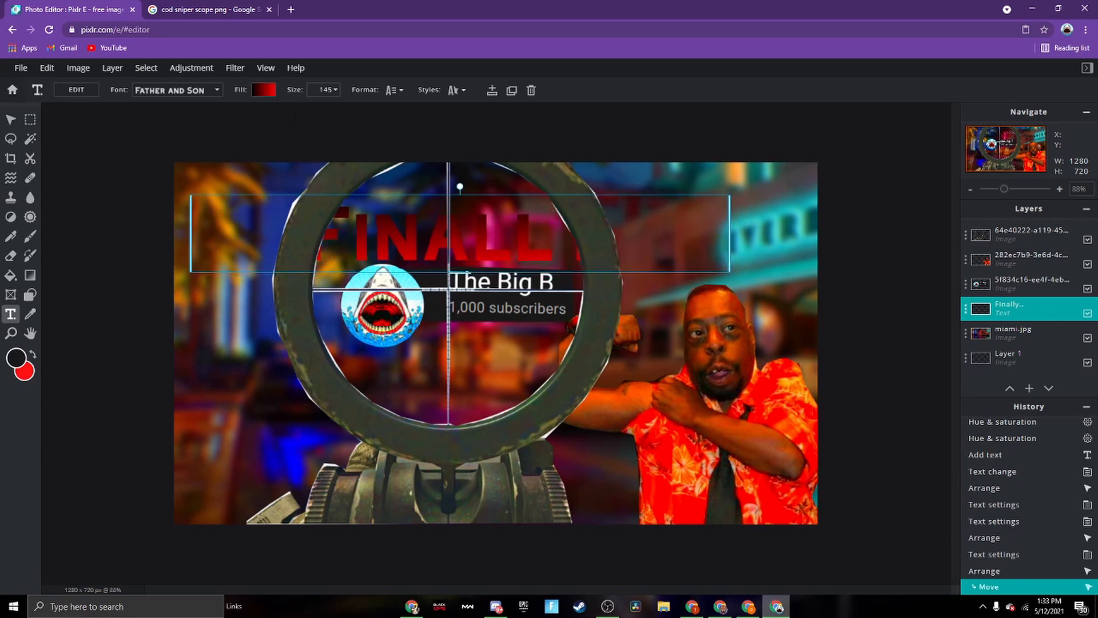
# Set the "Finally" text size to 110 and move the text above the man's head.
pyautogui.click(335, 90)
pyautogui.moveTo(275, 109); pyautogui.dragTo(275, 109)
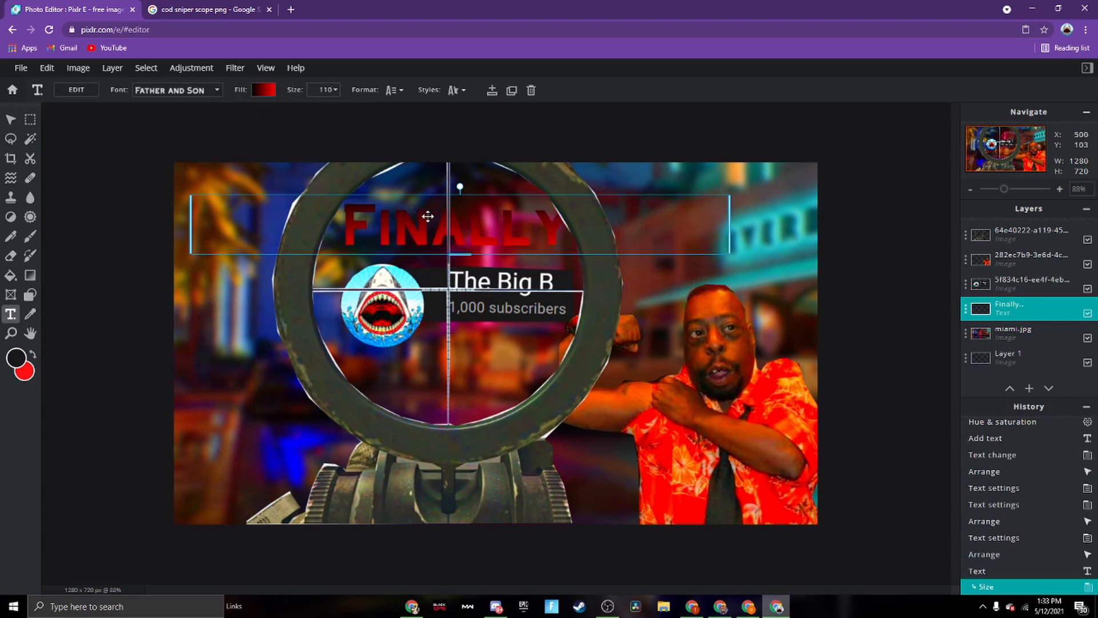
pyautogui.moveTo(426, 218); pyautogui.dragTo(424, 227)
pyautogui.moveTo(483, 245); pyautogui.dragTo(736, 231)
pyautogui.moveTo(702, 187); pyautogui.dragTo(705, 557)
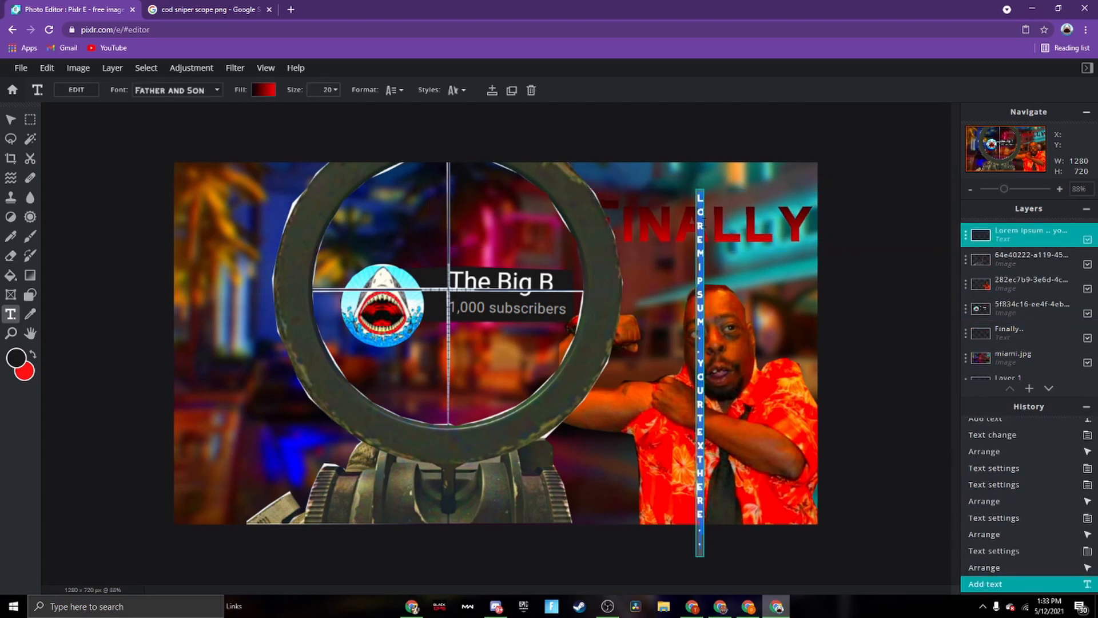
pyautogui.click(757, 226)
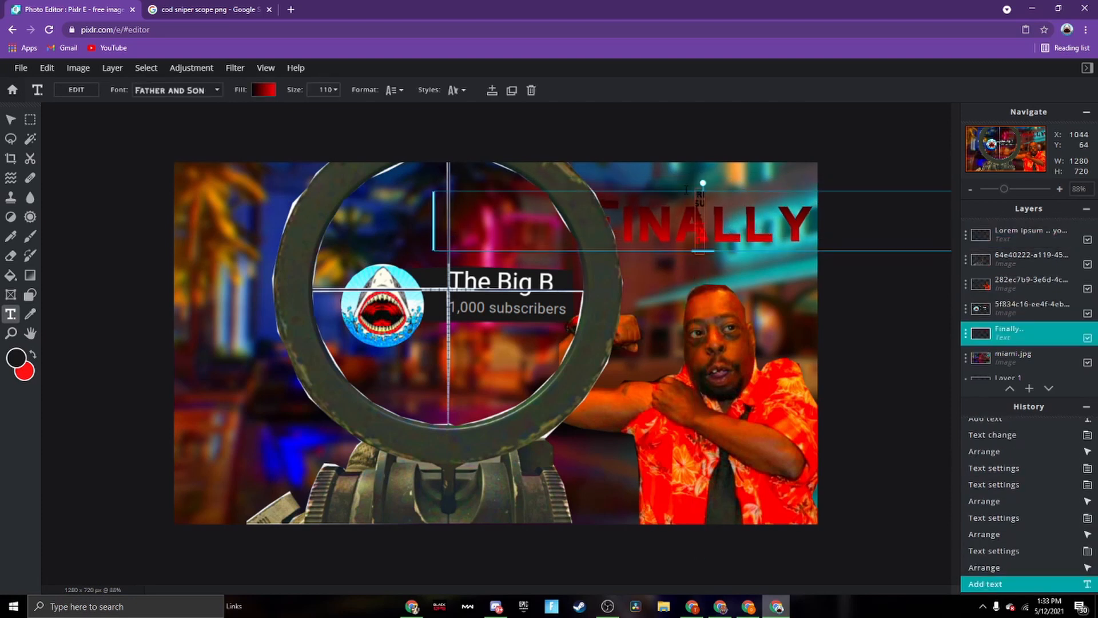
pyautogui.click(704, 213)
pyautogui.rightClick(698, 218)
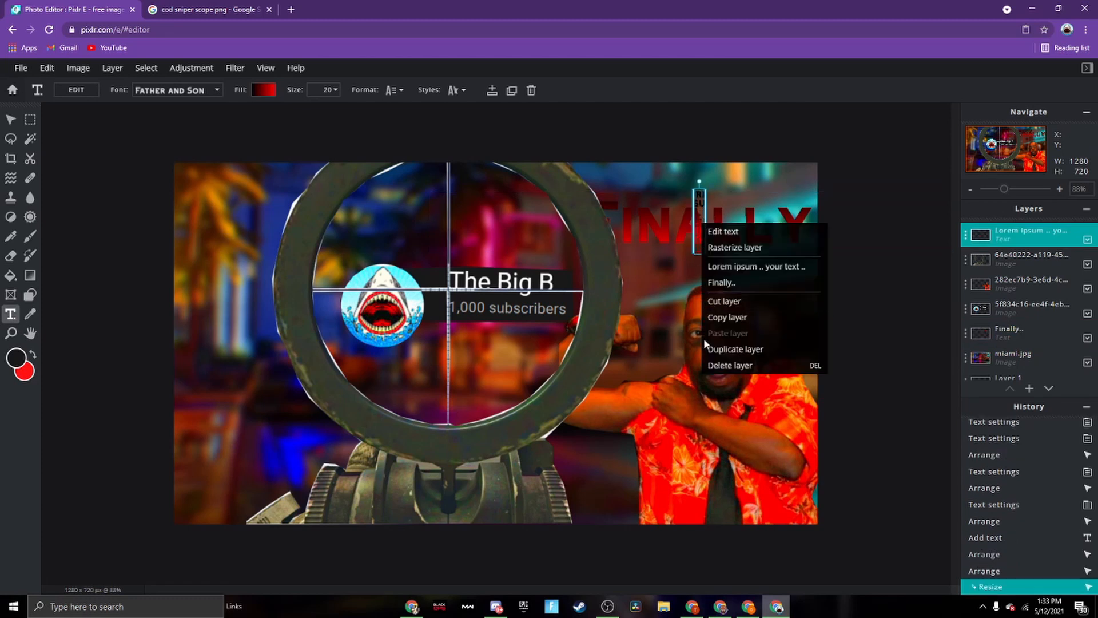
pyautogui.click(714, 365)
# Delete the stray placeholder text and rotate the "Finally" text so it slants diagonally upward above the man's head.
pyautogui.click(707, 192)
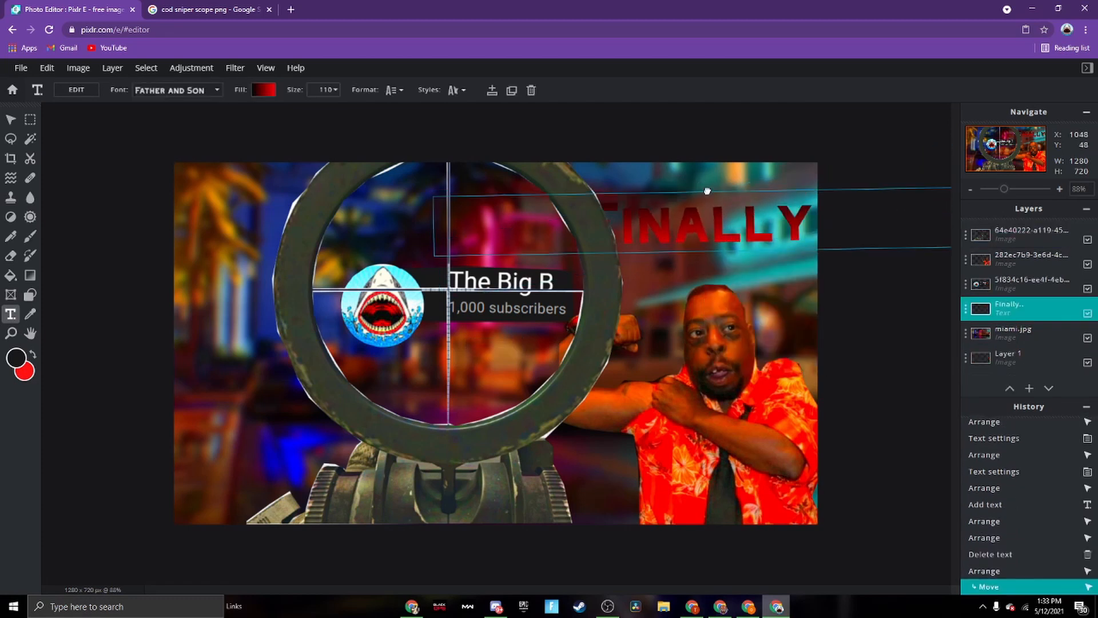
pyautogui.moveTo(707, 191); pyautogui.dragTo(303, 259)
pyautogui.moveTo(290, 266); pyautogui.dragTo(716, 235)
pyautogui.click(729, 251)
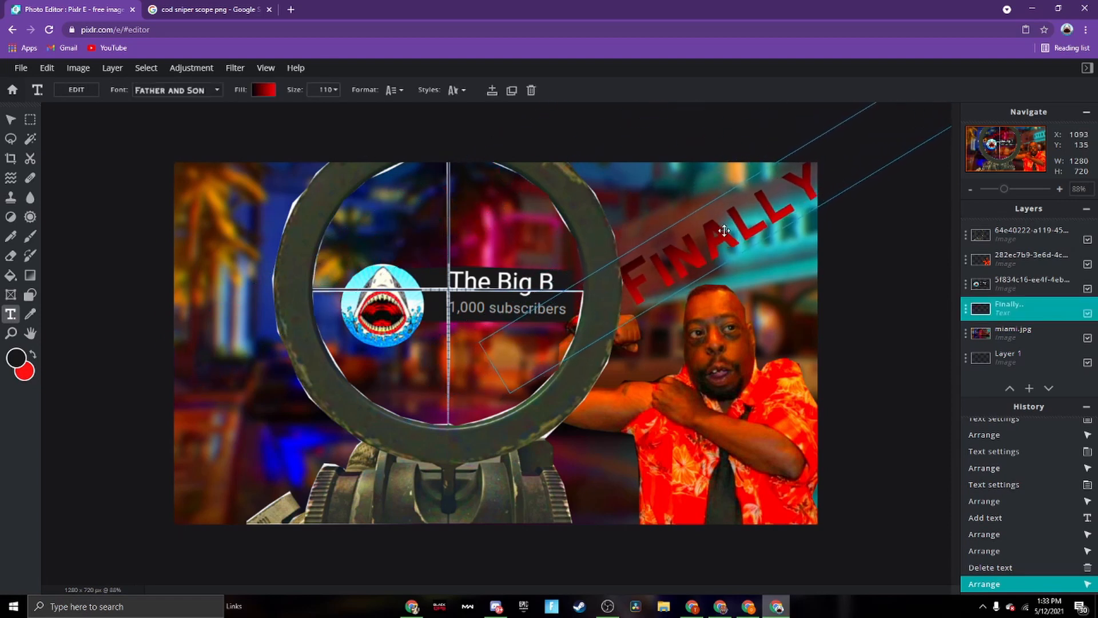
pyautogui.click(858, 270)
pyautogui.click(734, 237)
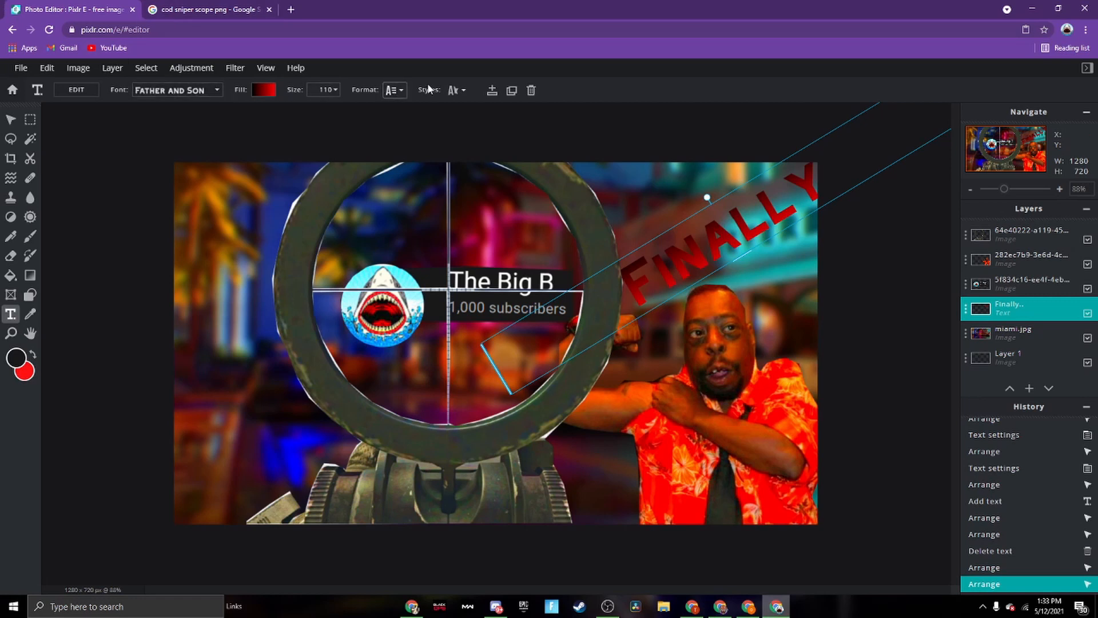
# Add an outline to the "Finally" text and set its color to bright red.
pyautogui.click(456, 89)
pyautogui.click(506, 186)
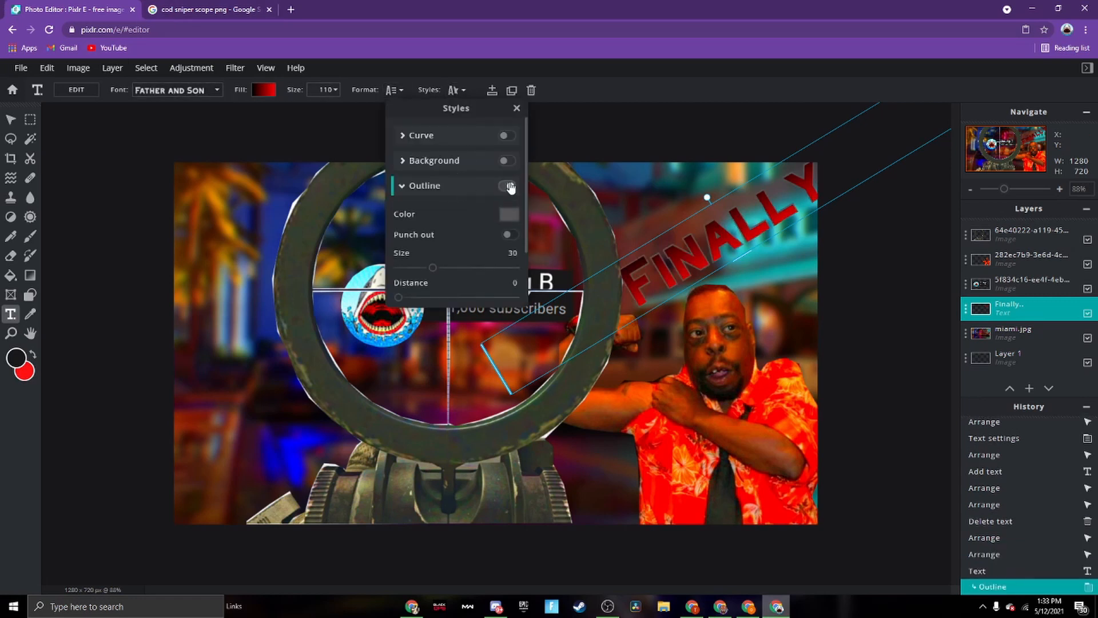
pyautogui.click(506, 213)
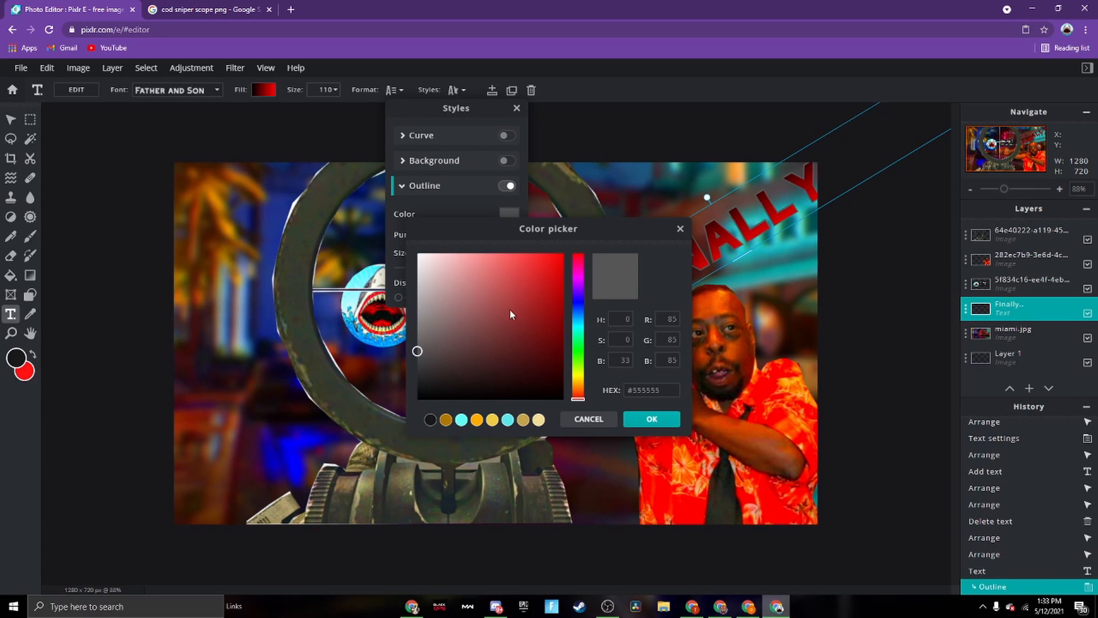
pyautogui.moveTo(511, 314)
pyautogui.mouseDown()
pyautogui.moveTo(562, 258)
pyautogui.moveTo(565, 268)
pyautogui.mouseUp()
pyautogui.click(675, 420)
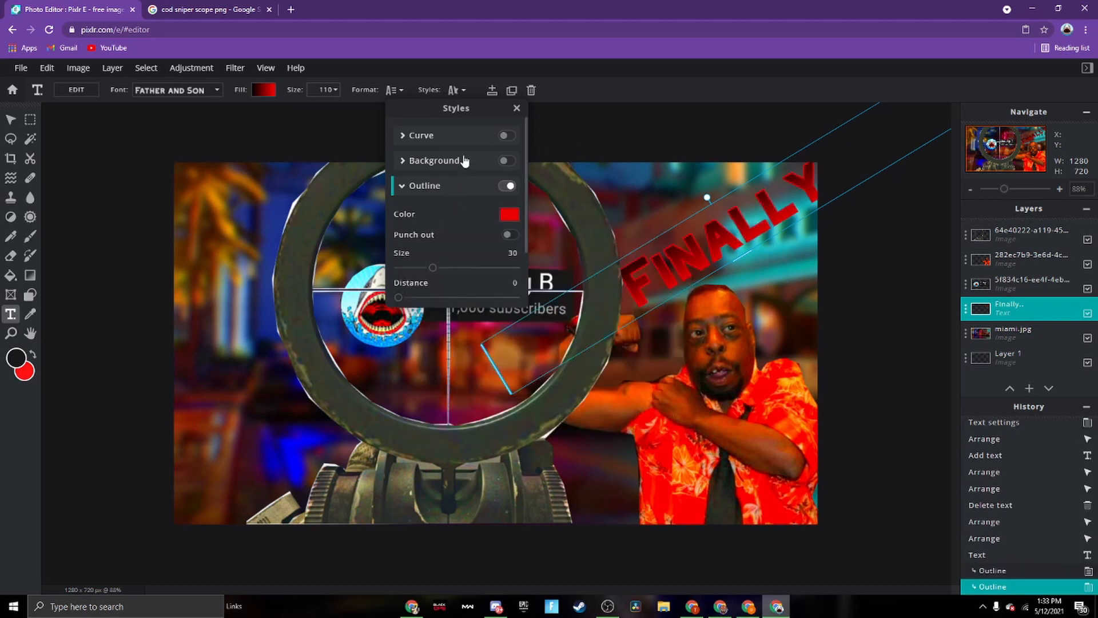
# Add a red shadow with opacity 100 to the "Finally" text, then nudge the text slightly and deselect it.
pyautogui.scroll(-2, 480, 235)
pyautogui.click(499, 286)
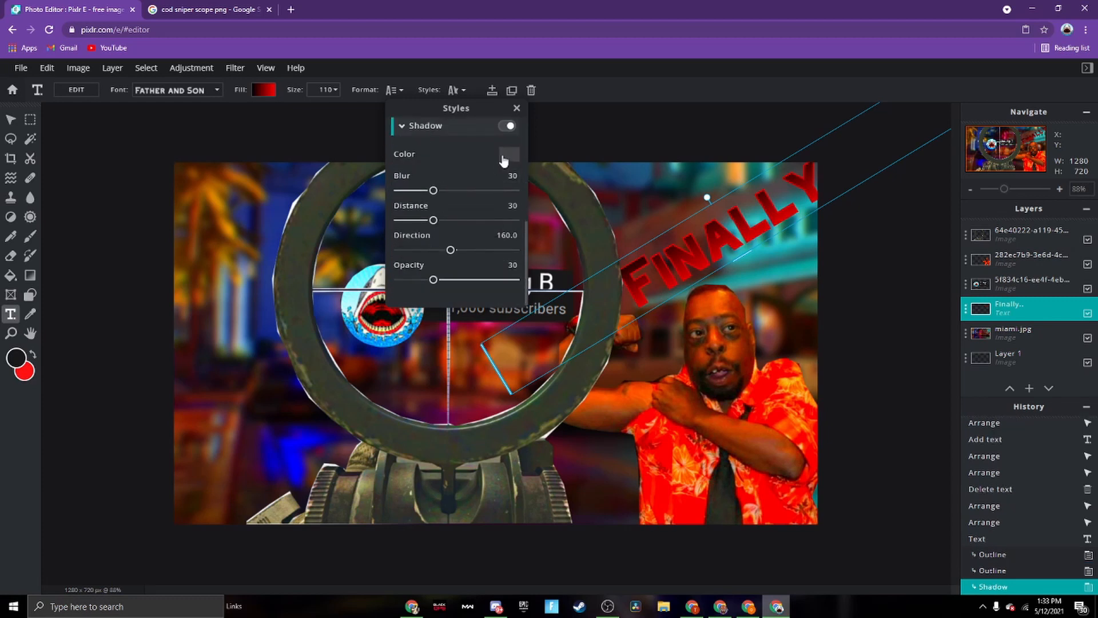
pyautogui.click(506, 154)
pyautogui.moveTo(563, 262)
pyautogui.mouseDown()
pyautogui.moveTo(551, 269)
pyautogui.moveTo(551, 259)
pyautogui.mouseUp()
pyautogui.click(652, 419)
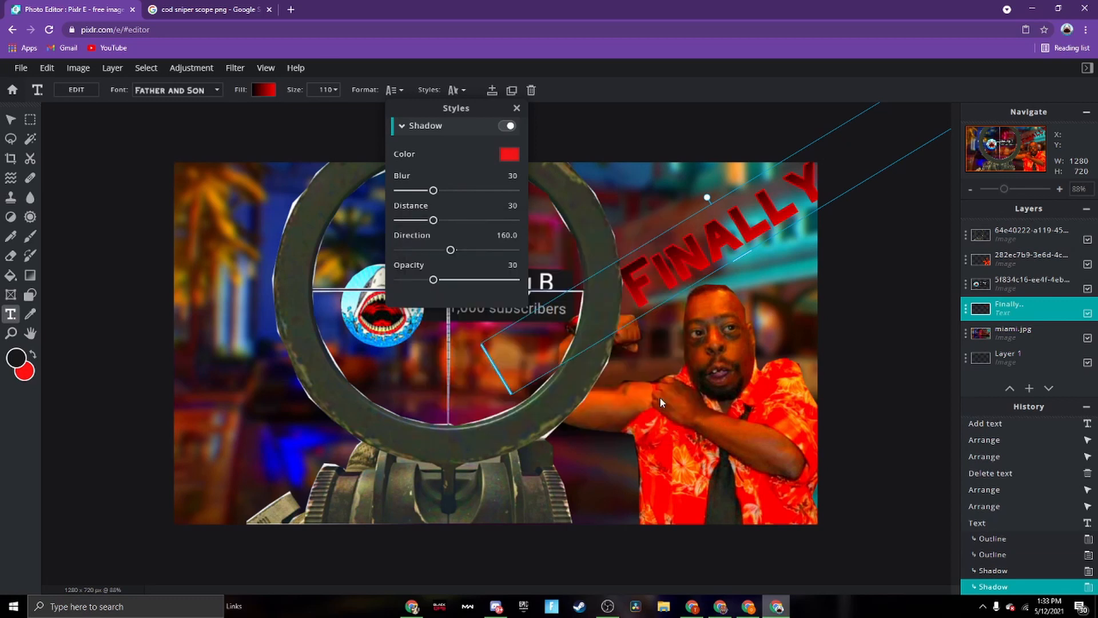
pyautogui.moveTo(442, 284); pyautogui.dragTo(841, 267)
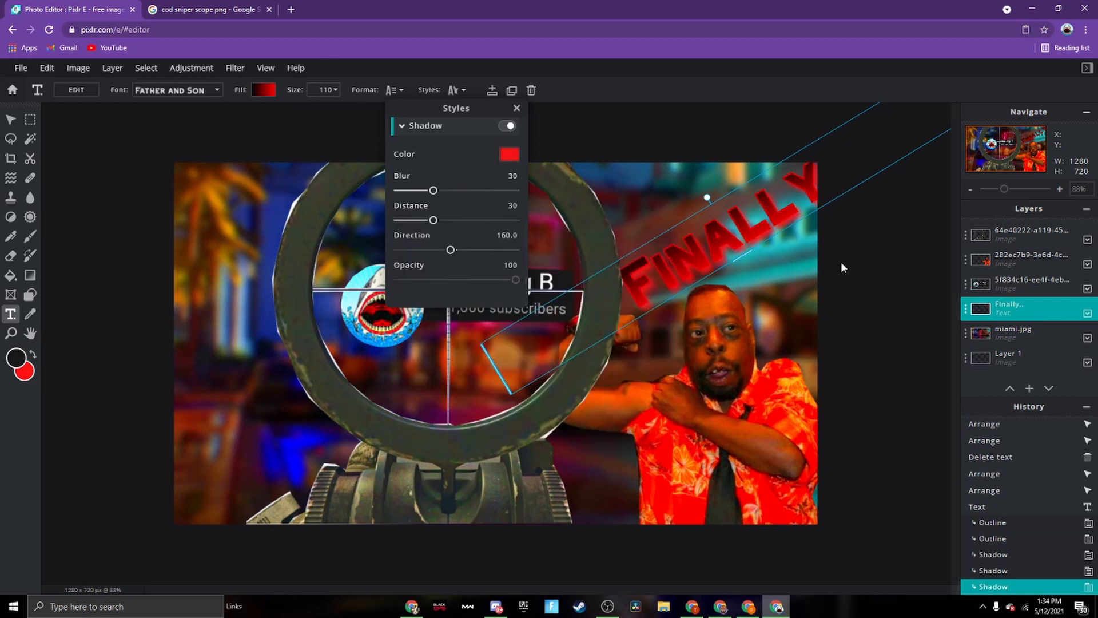
pyautogui.click(886, 277)
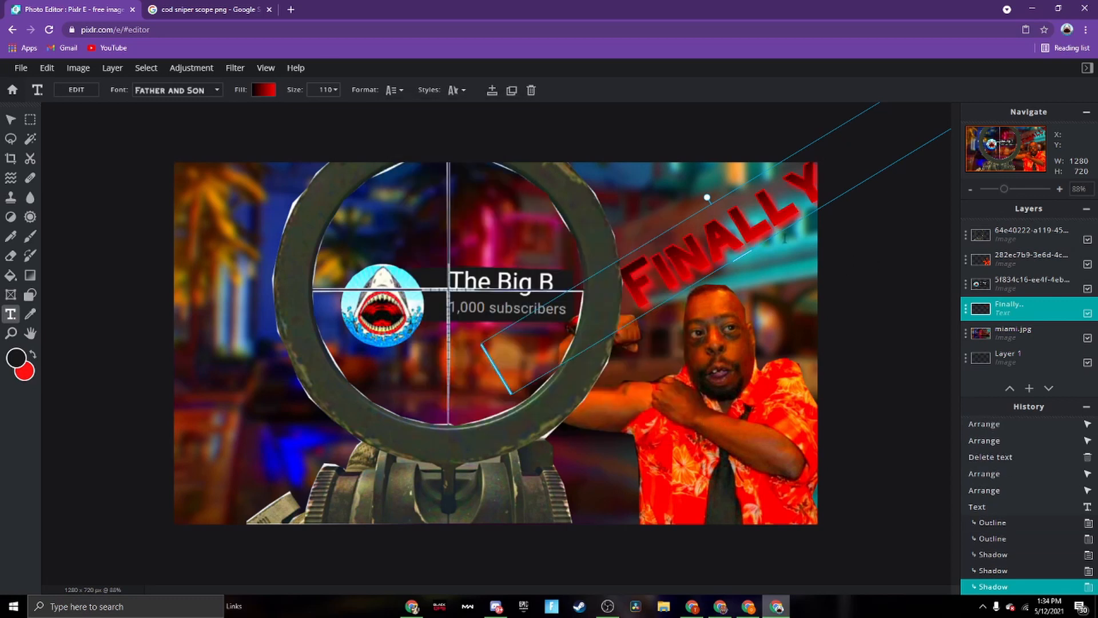
pyautogui.click(705, 240)
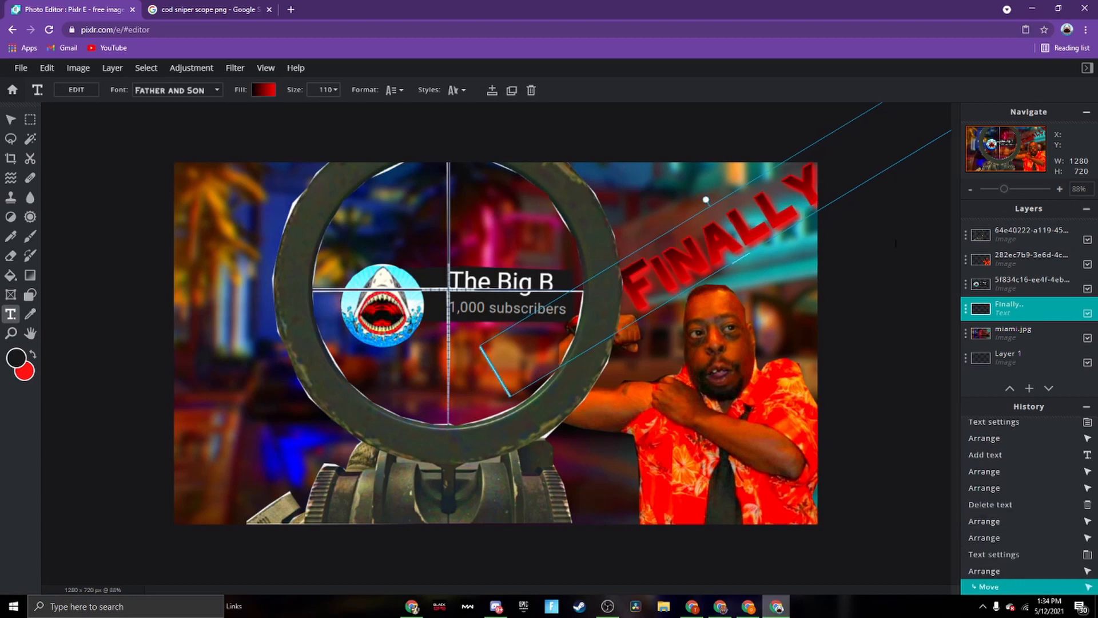
pyautogui.click(705, 198)
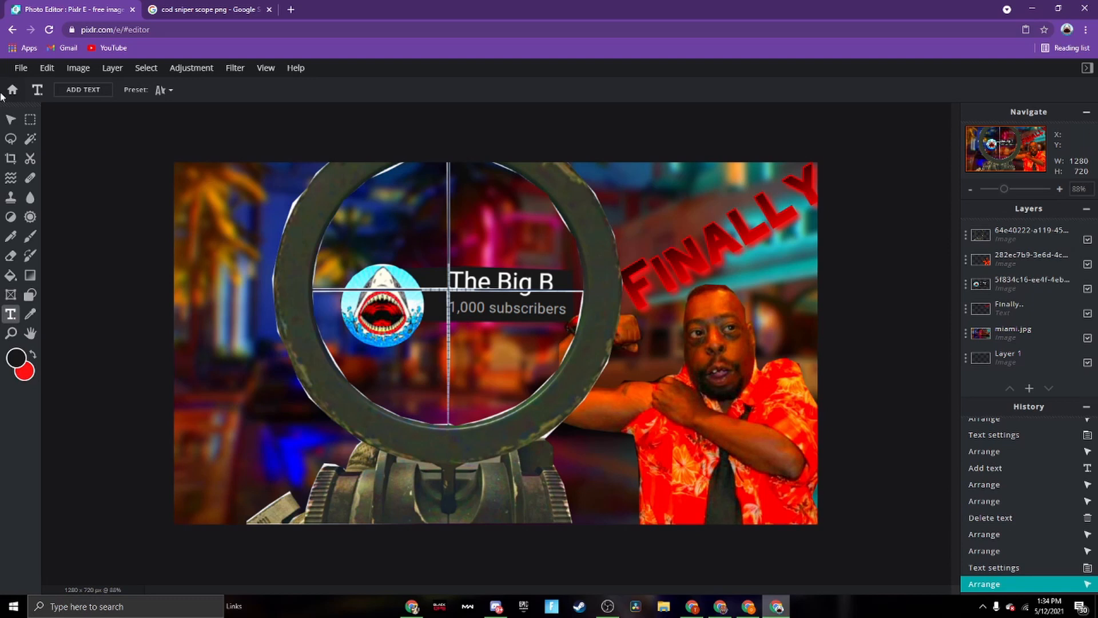
# Save the thumbnail as a PNG image at 1280 × 720 and download it.
pyautogui.click(12, 69)
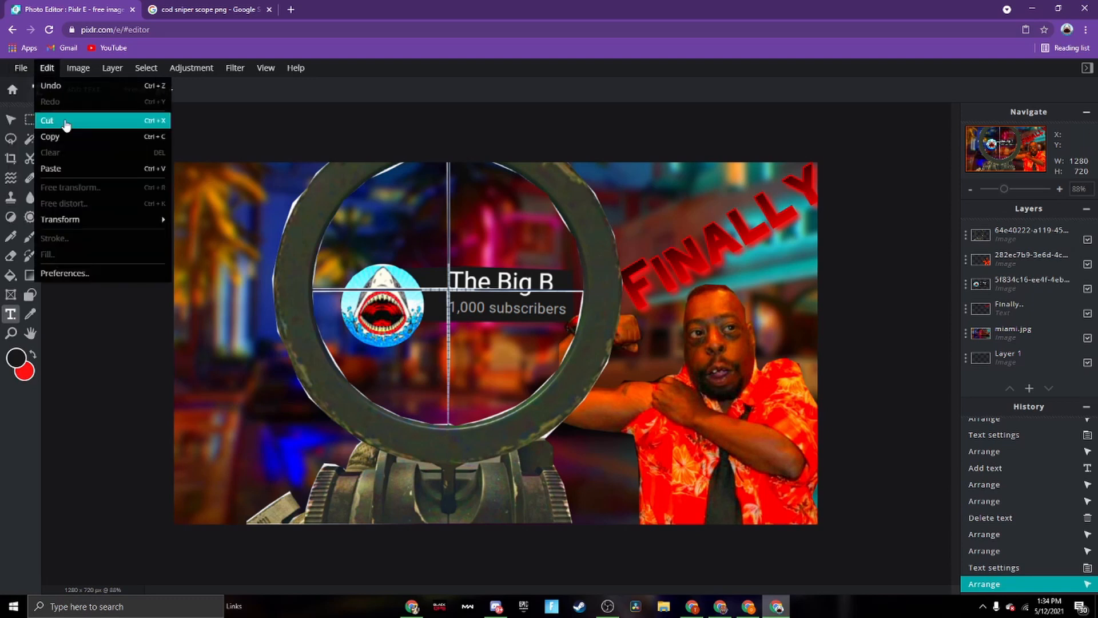
pyautogui.click(18, 70)
pyautogui.click(34, 168)
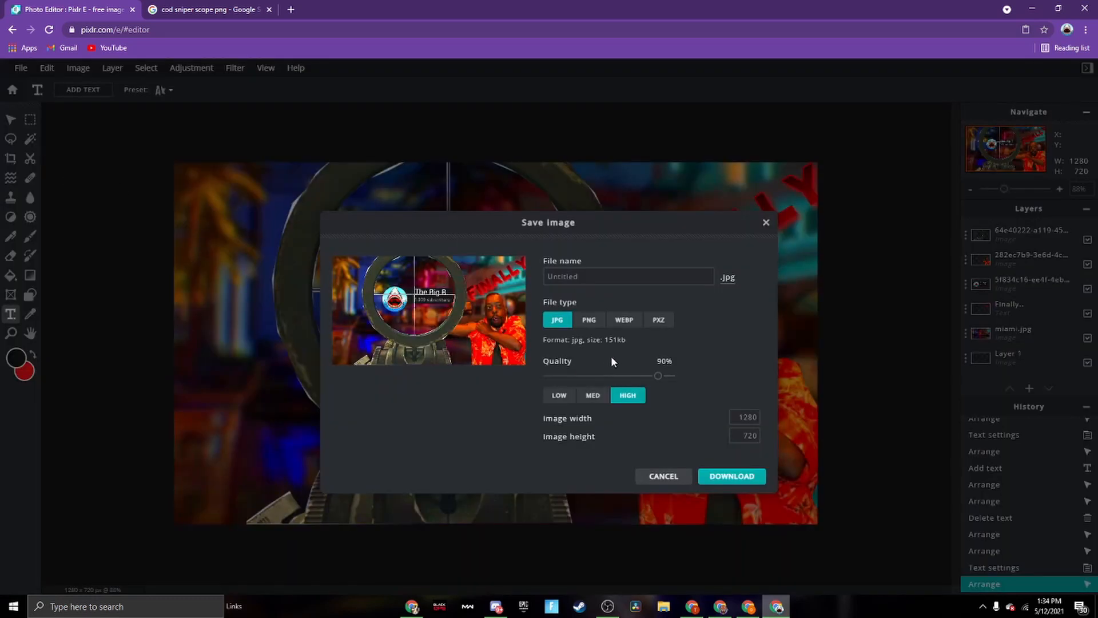
pyautogui.click(589, 320)
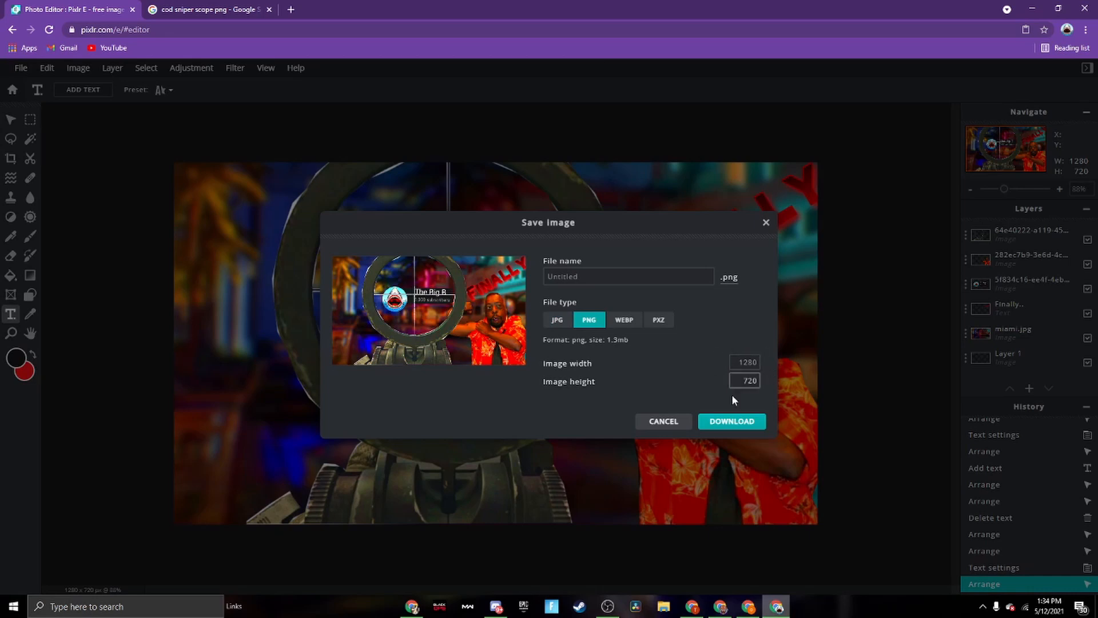
pyautogui.click(745, 421)
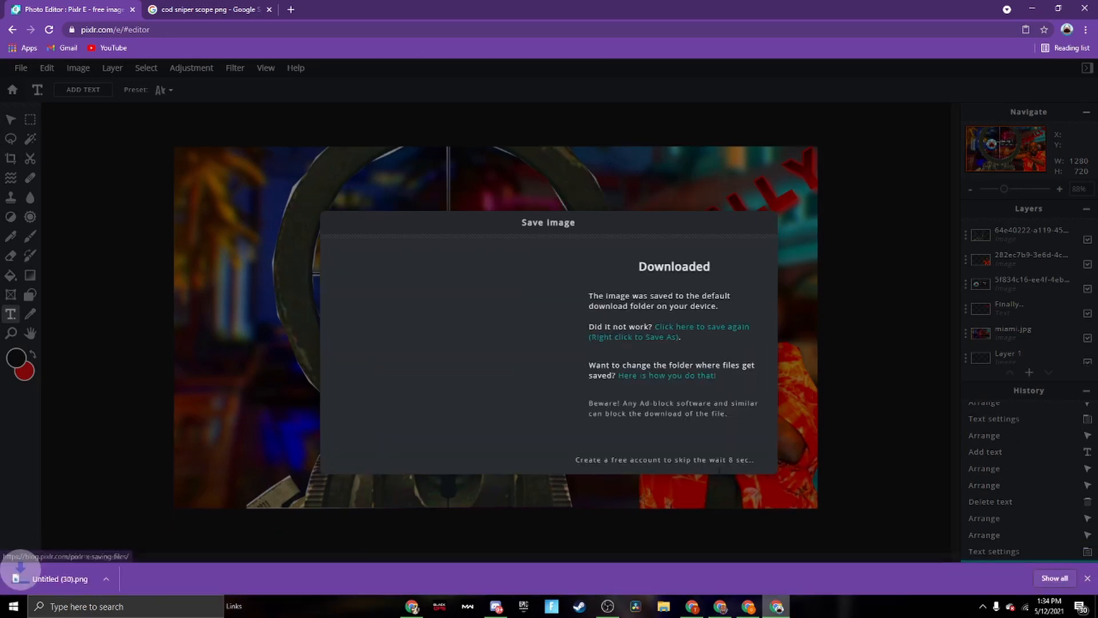
# Dismiss the download notice, the sniper scope search page and the save dialog to return to the finished thumbnail.
pyautogui.click(1087, 578)
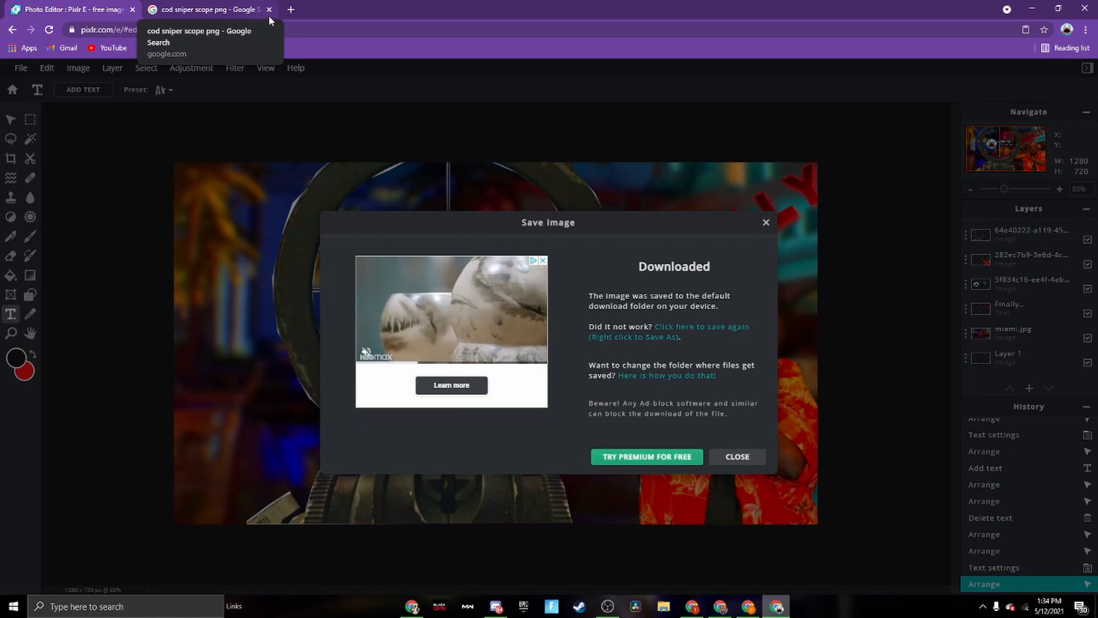
pyautogui.click(268, 10)
pyautogui.click(737, 456)
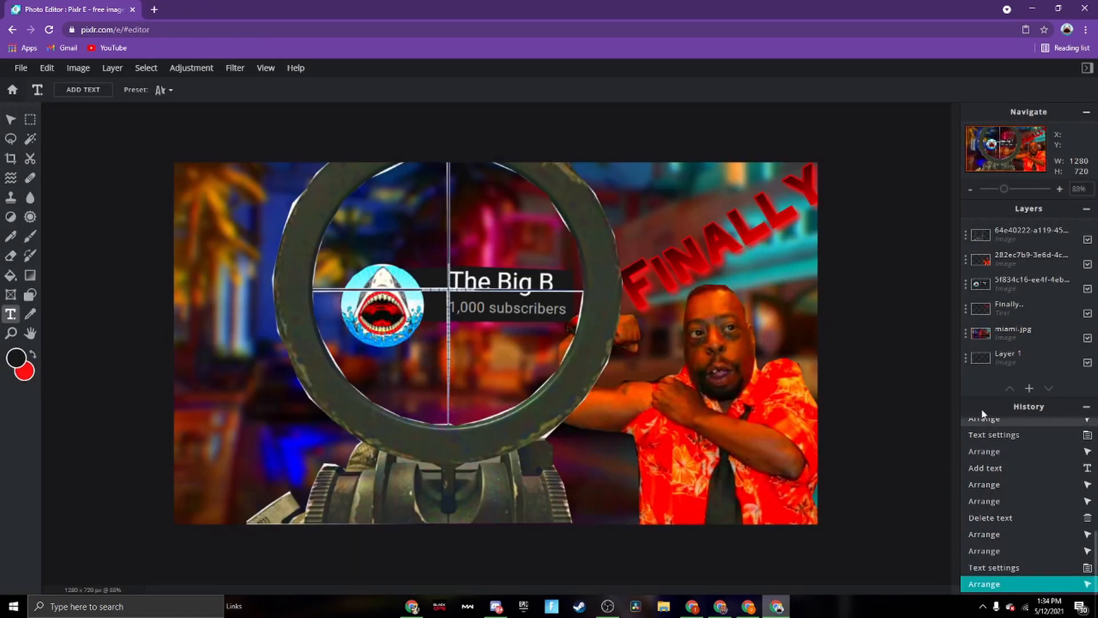